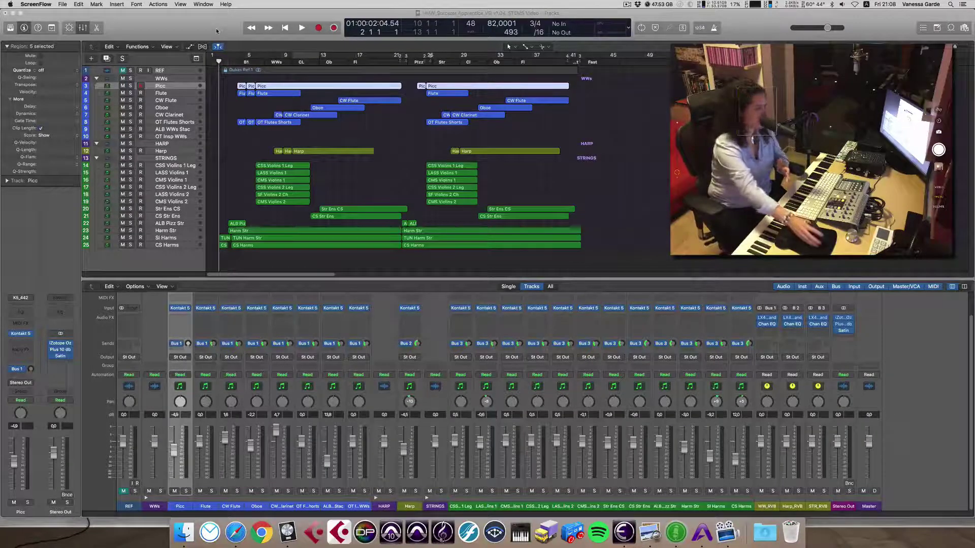
- Send the Picc through OT Insp woodwind channels to Bus 4 and name the new aux WWs
left_click(192, 20)
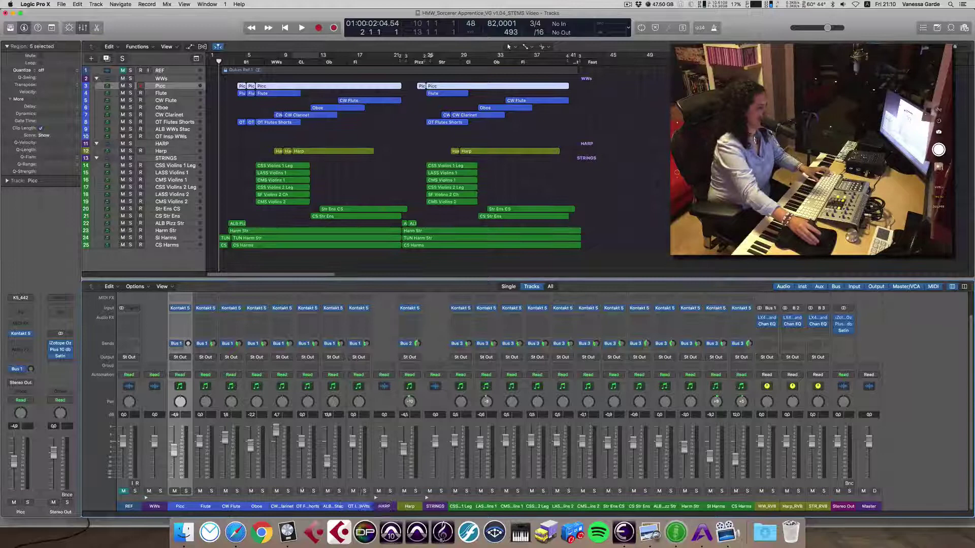
left_click(362, 507, "shift")
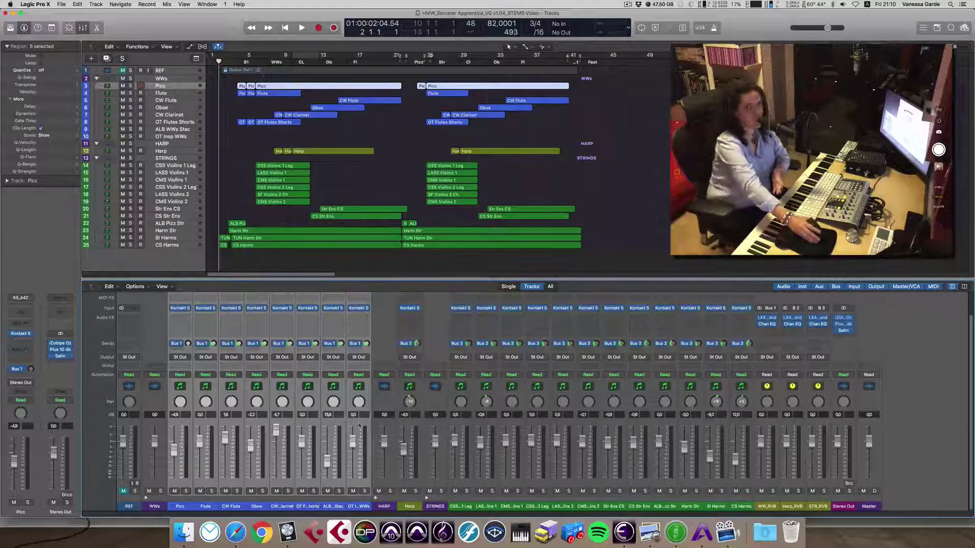
left_click(365, 358)
mouse_move(388, 385)
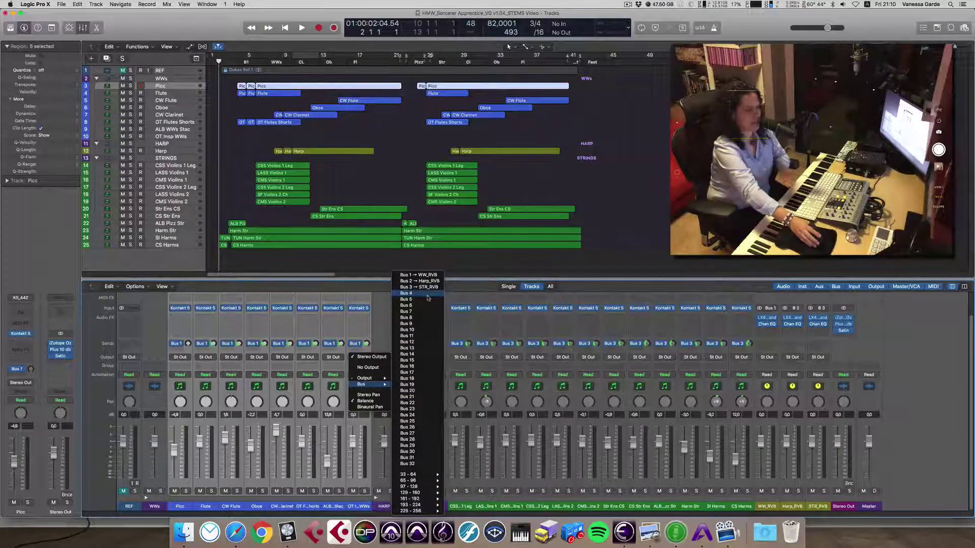
key("Escape")
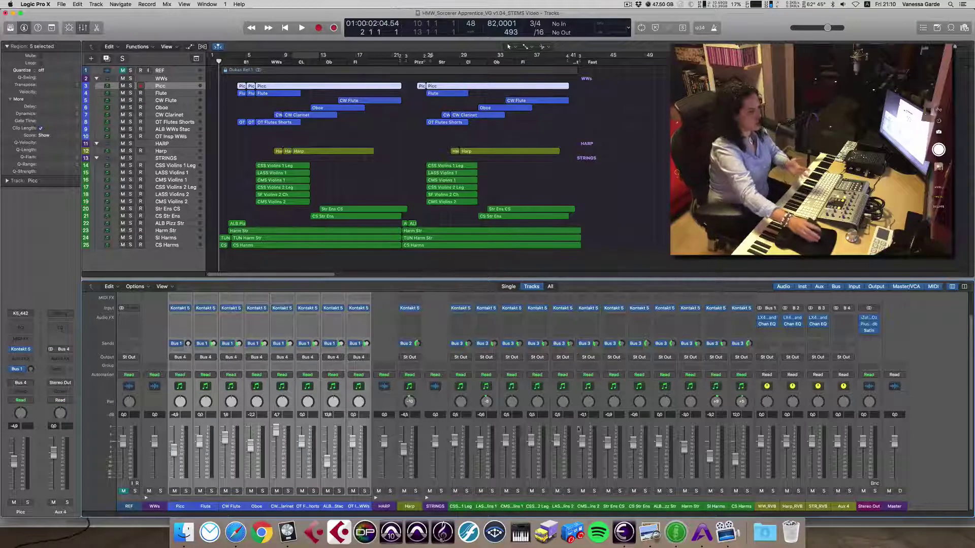
left_click(846, 506)
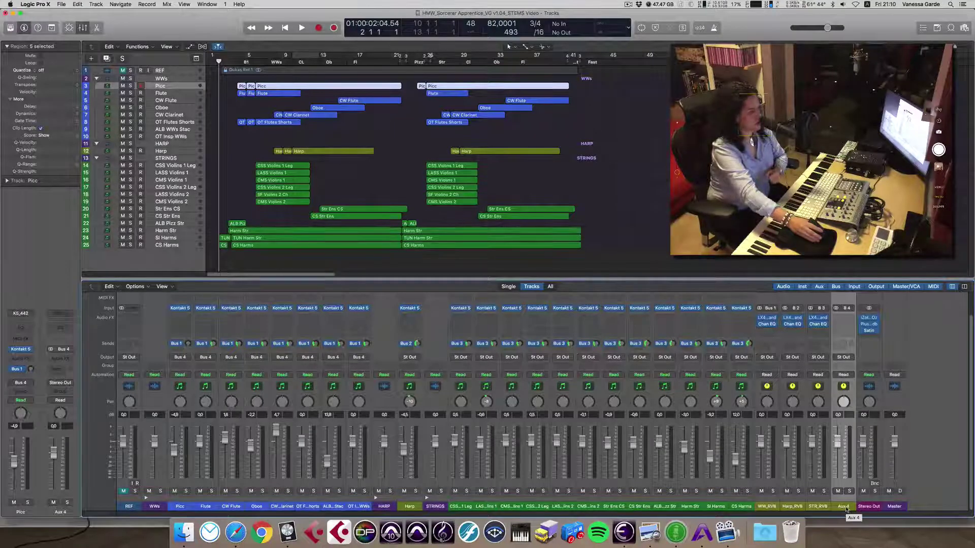
double_click(846, 510)
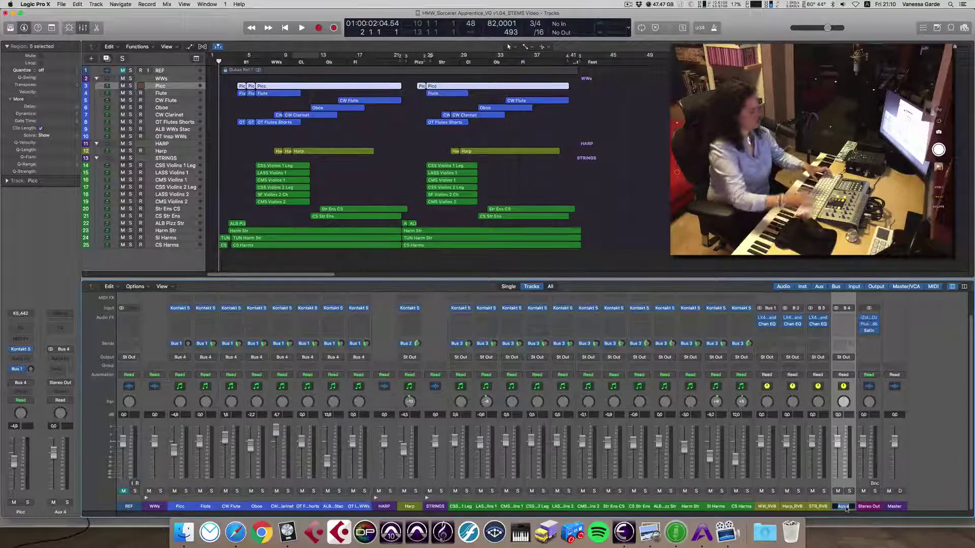
type("WWs")
key("Return")
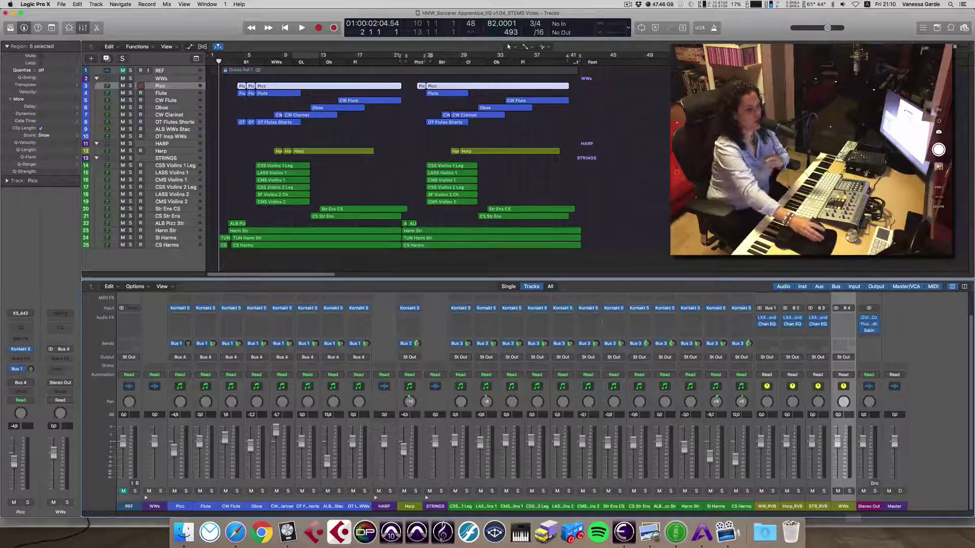
- Route the WW_RVB reverb channel's output to Bus 4, the WWs aux
left_click(764, 508)
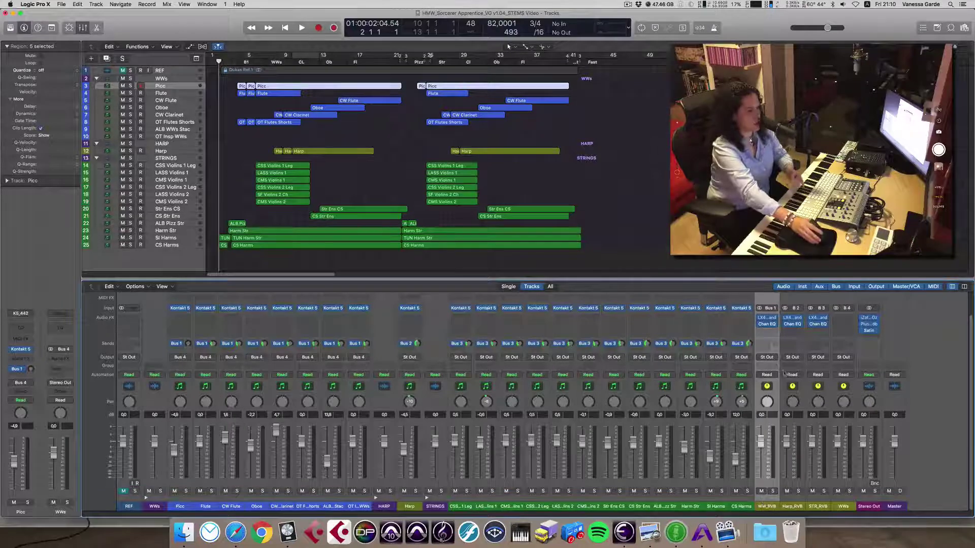
left_click(769, 358)
mouse_move(774, 385)
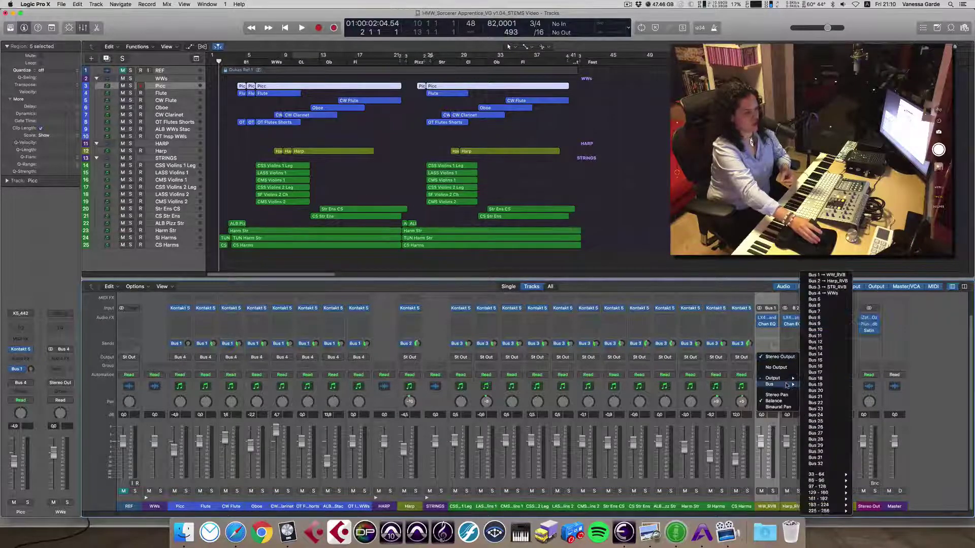
left_click(838, 294)
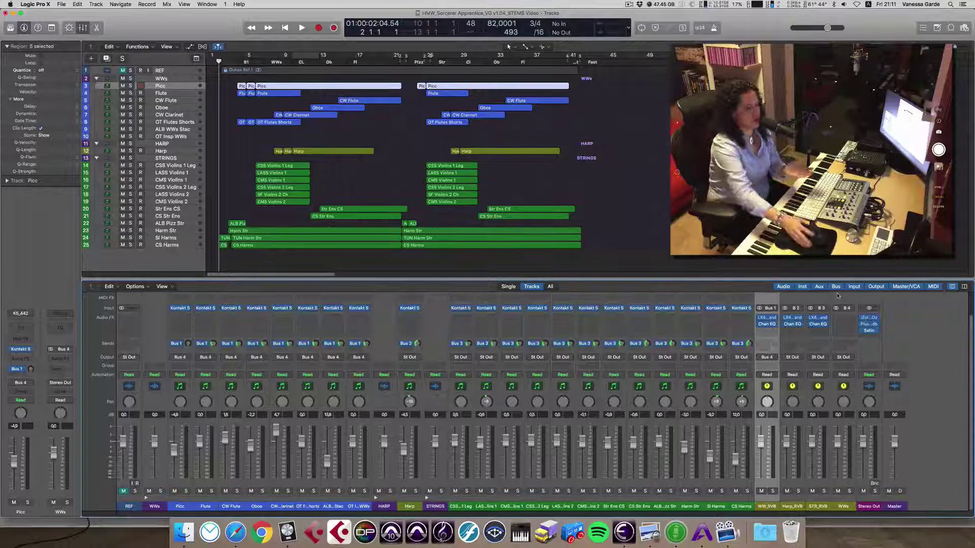
left_click(845, 507)
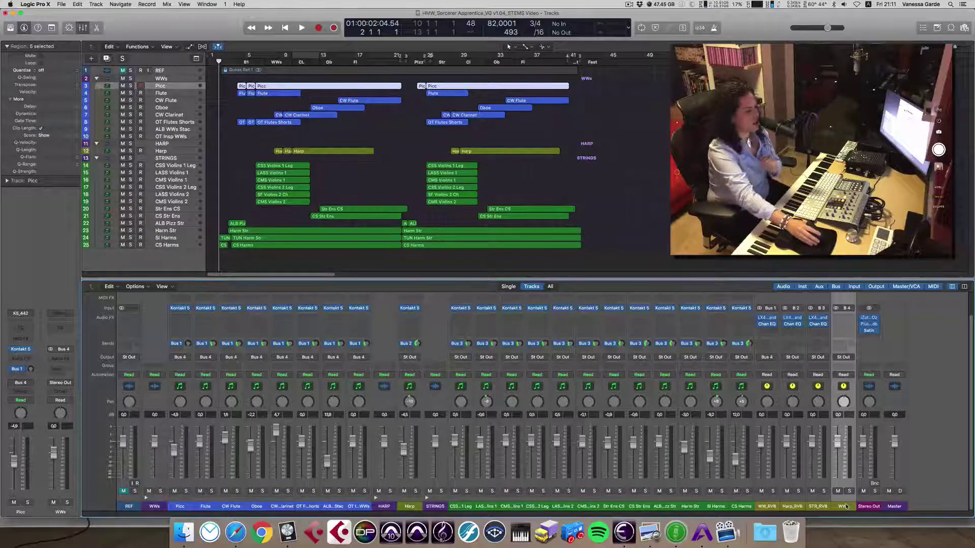
- Send the Harp channel to Bus 5 and name the new aux HARP
left_click(409, 506)
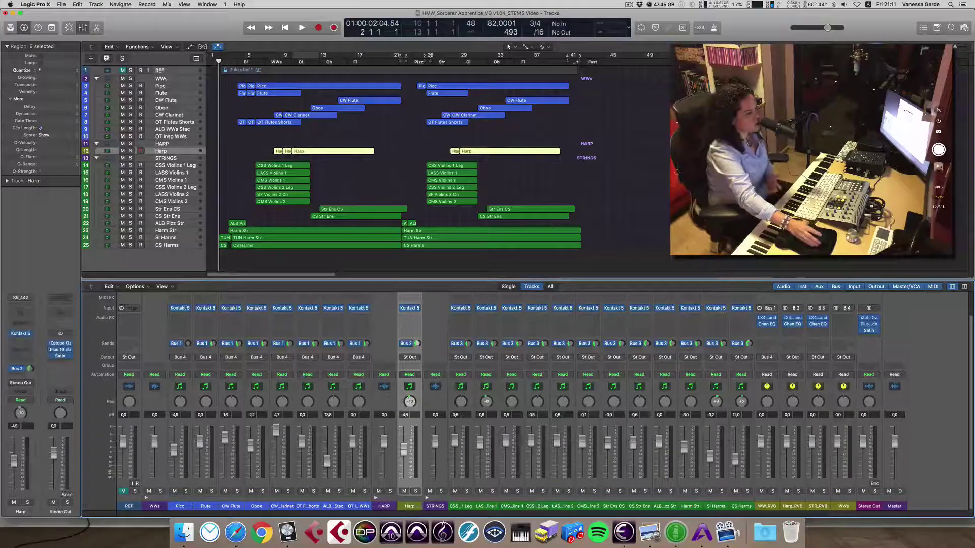
left_click(409, 357)
mouse_move(428, 381)
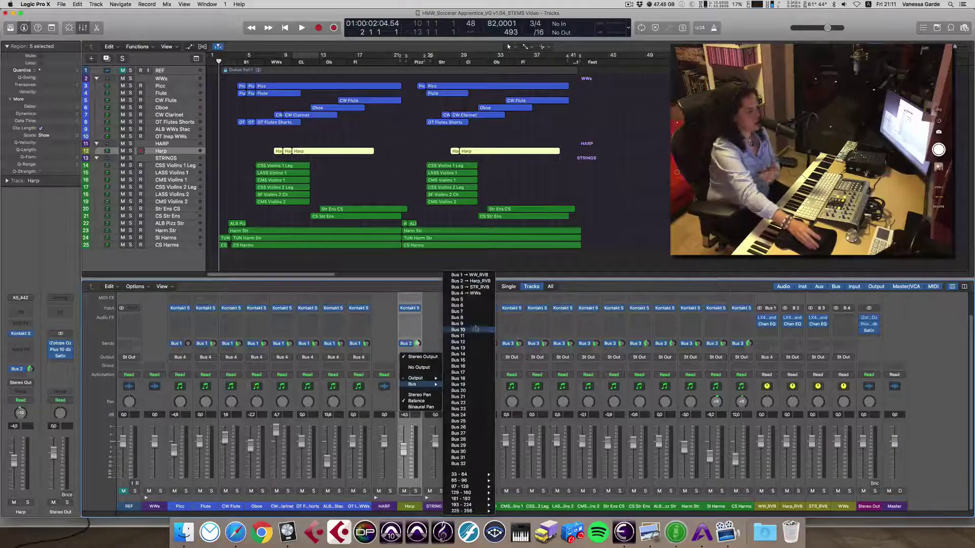
left_click(476, 302)
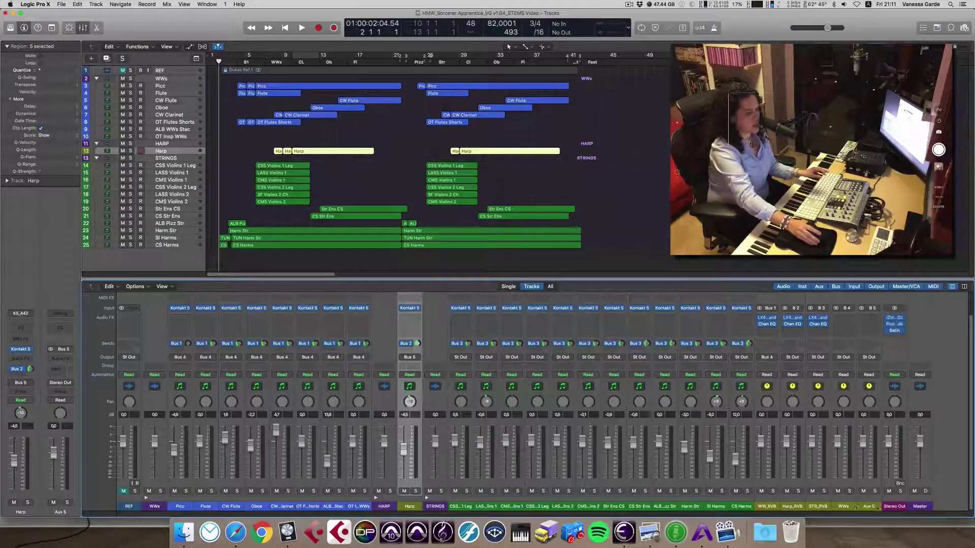
left_click(869, 506)
double_click(868, 506)
type("HARP")
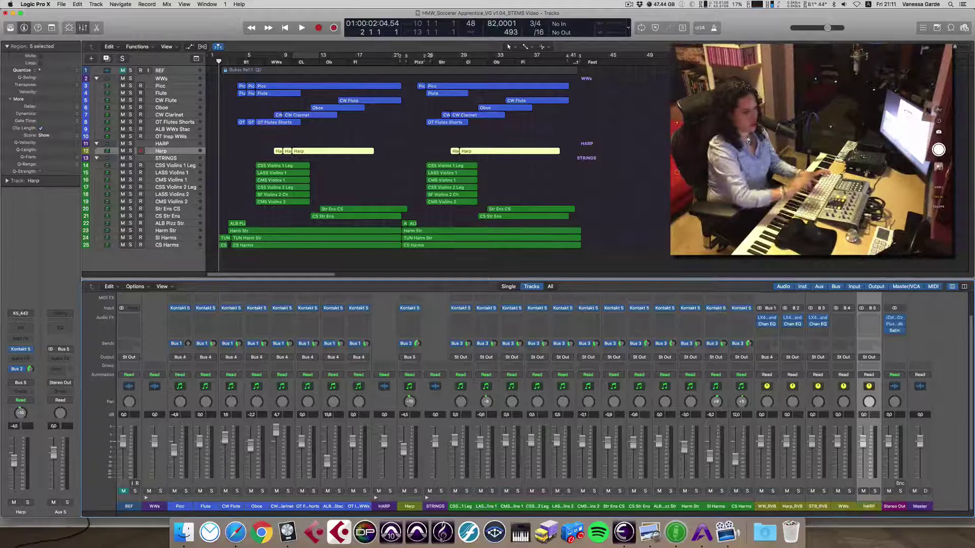
key("Return")
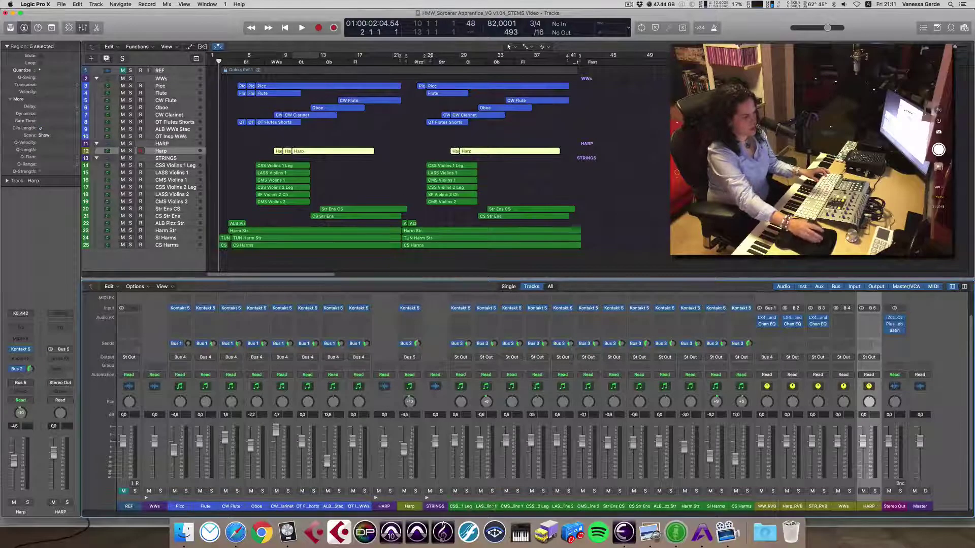
- Send the CSS Violins 1 Leg through CS Harms string channels to Bus 6, naming the aux STRINGS
left_click(456, 507)
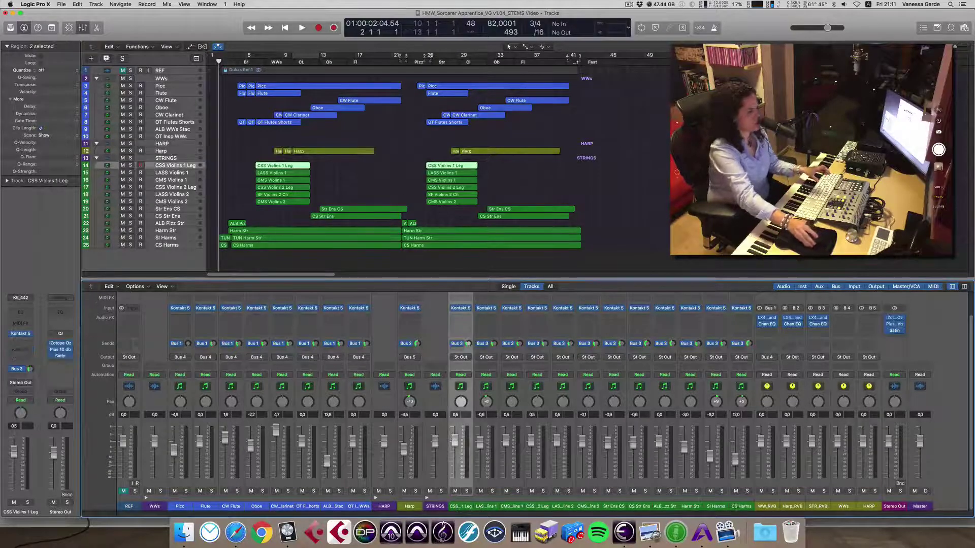
left_click(740, 506, "shift")
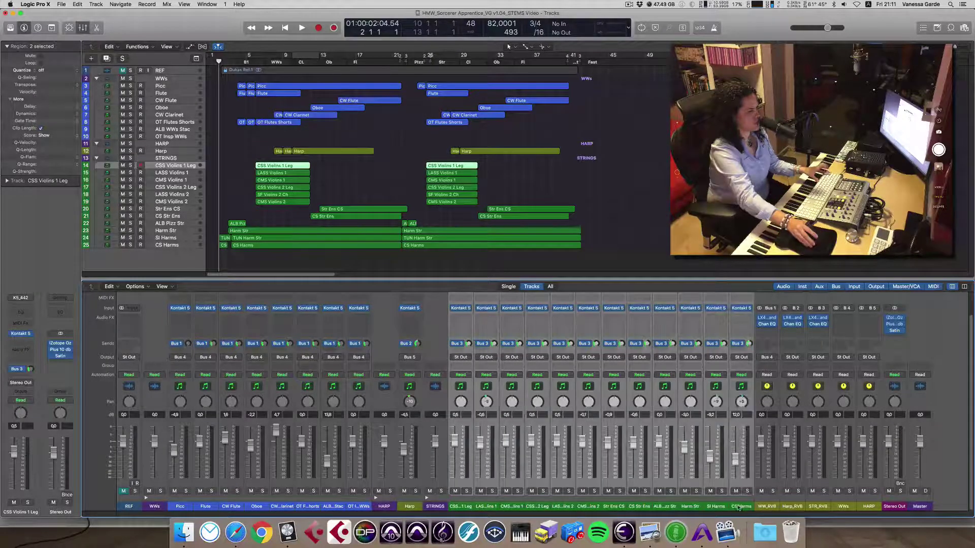
left_click(471, 358)
mouse_move(484, 384)
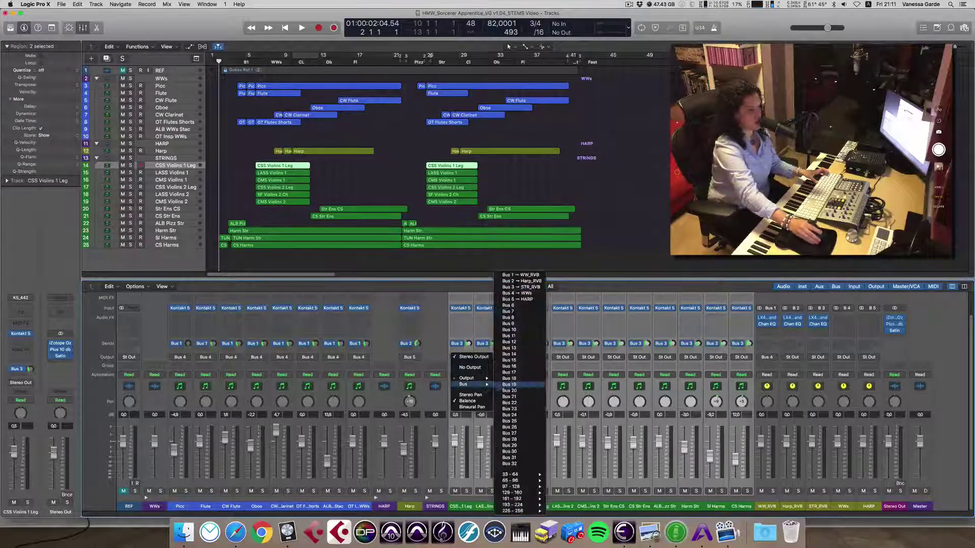
key("Escape")
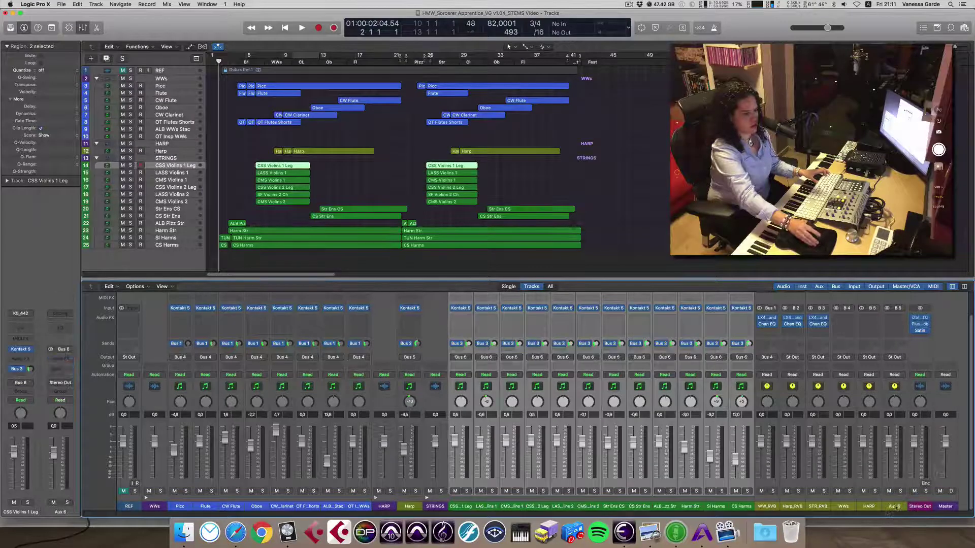
left_click(894, 507)
type("STRINGS")
key("Return")
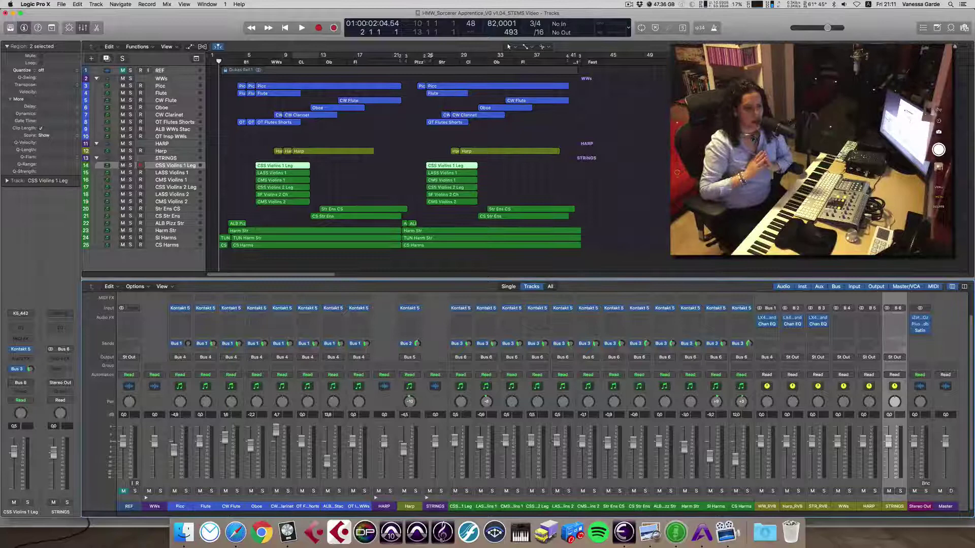
- Route Harp_RVB's output to the HARP bus and STR_RVB's output to the STRINGS bus
left_click(795, 357)
mouse_move(808, 384)
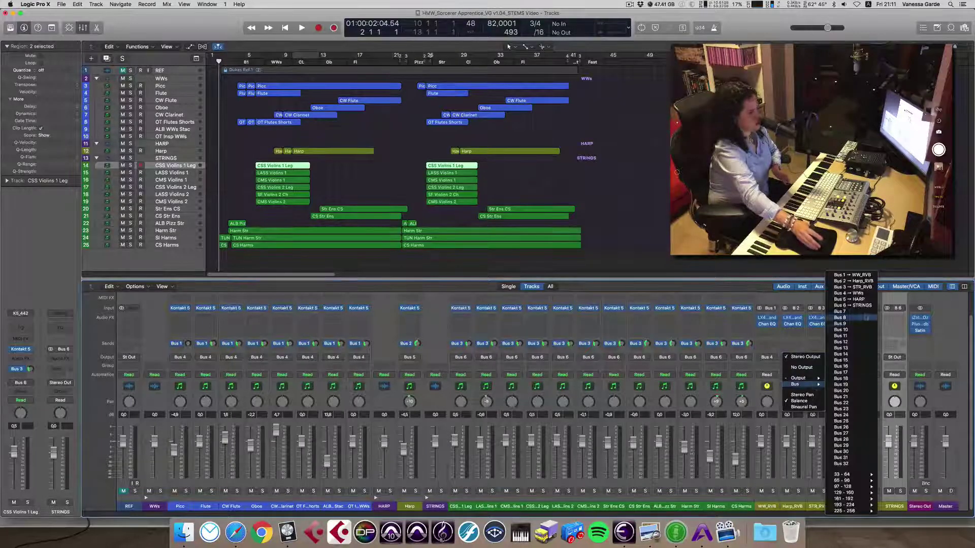
left_click(815, 357)
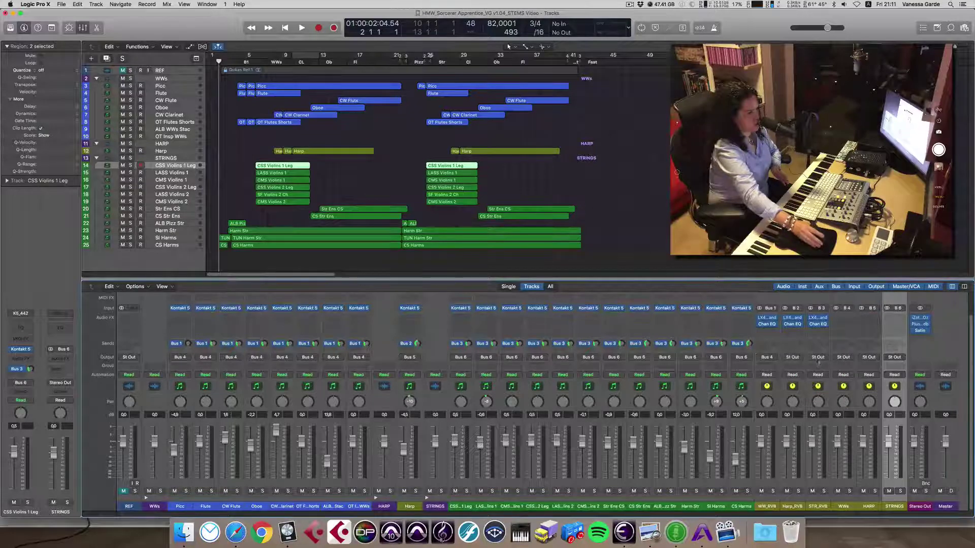
left_click(818, 358)
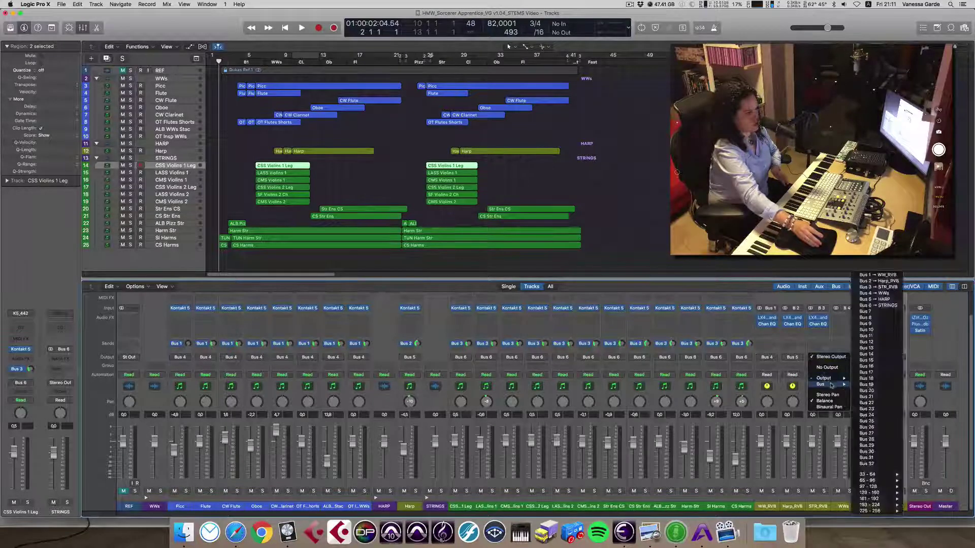
left_click(886, 305)
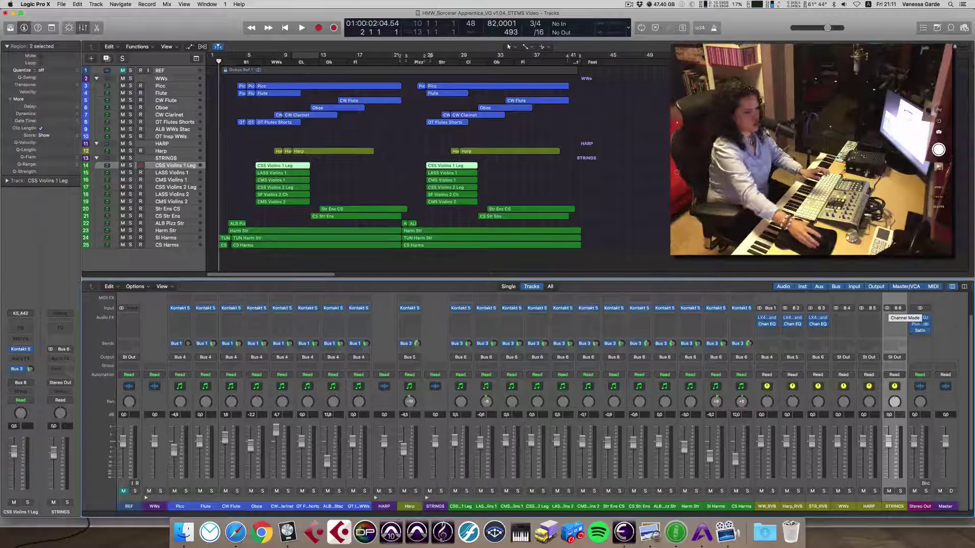
- Give the WWs, HARP and STRINGS aux strips teal from the Option-C colour palette
left_click(843, 330, "shift")
key("alt+c")
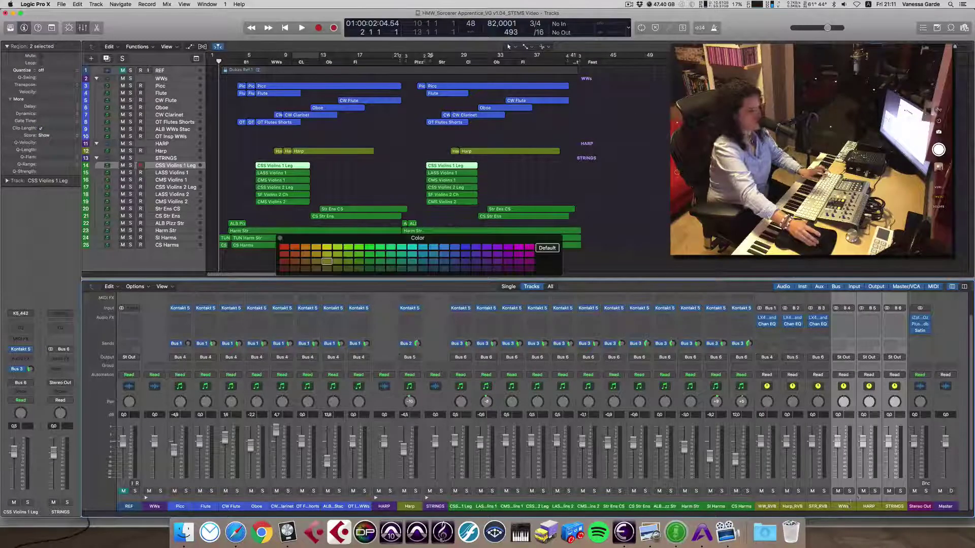
left_click(412, 247)
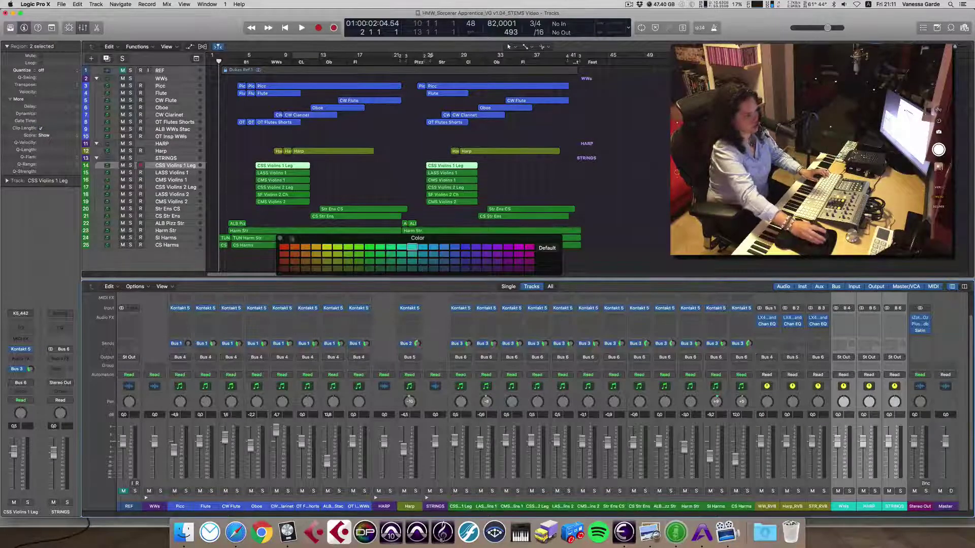
left_click(280, 239)
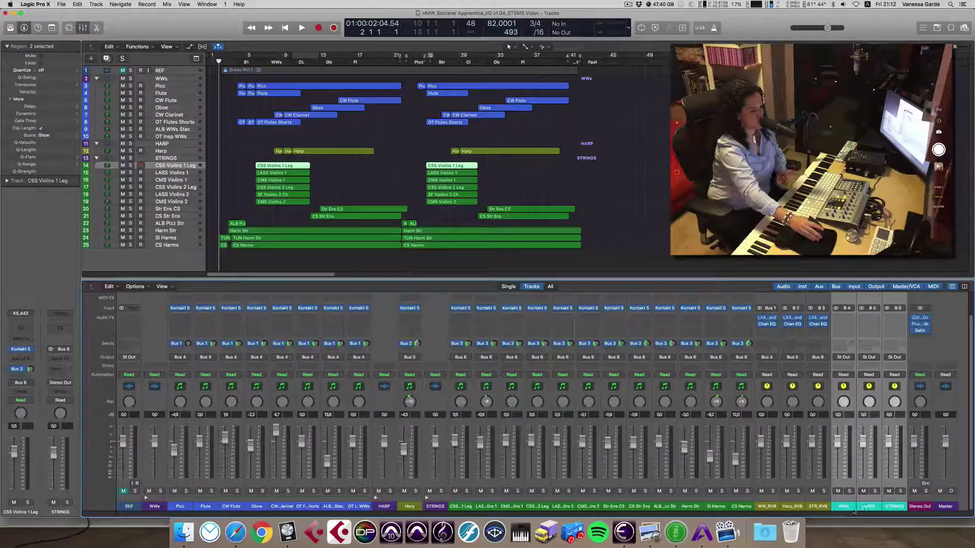
- Create tracks from the three selected aux strips and move WWs, HARP and STRINGS to the list's end
right_click(879, 506)
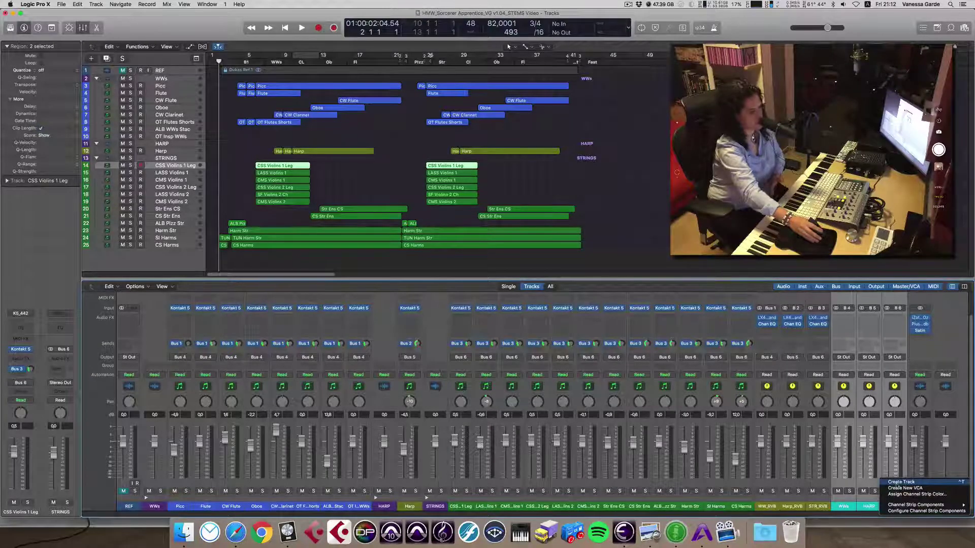
left_click(898, 483)
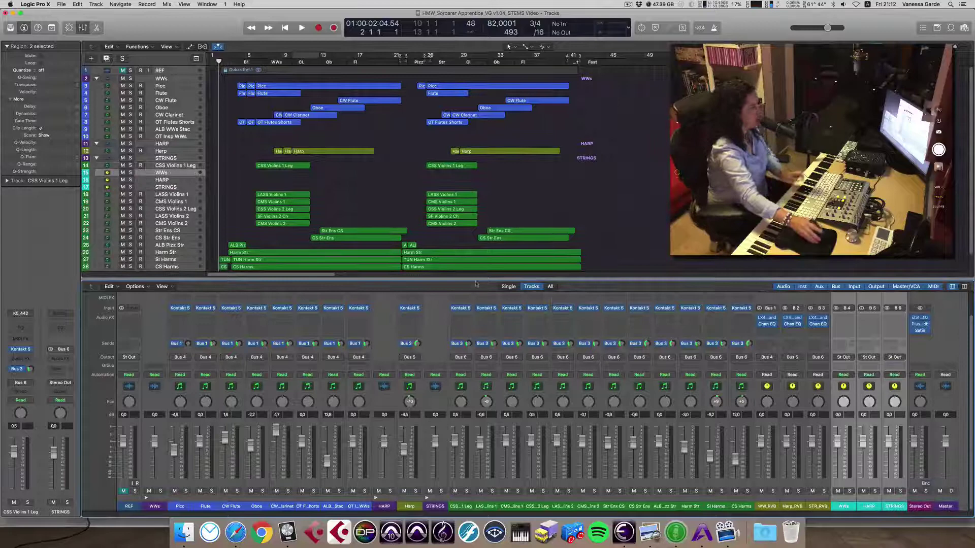
left_click_drag(175, 187, 176, 175)
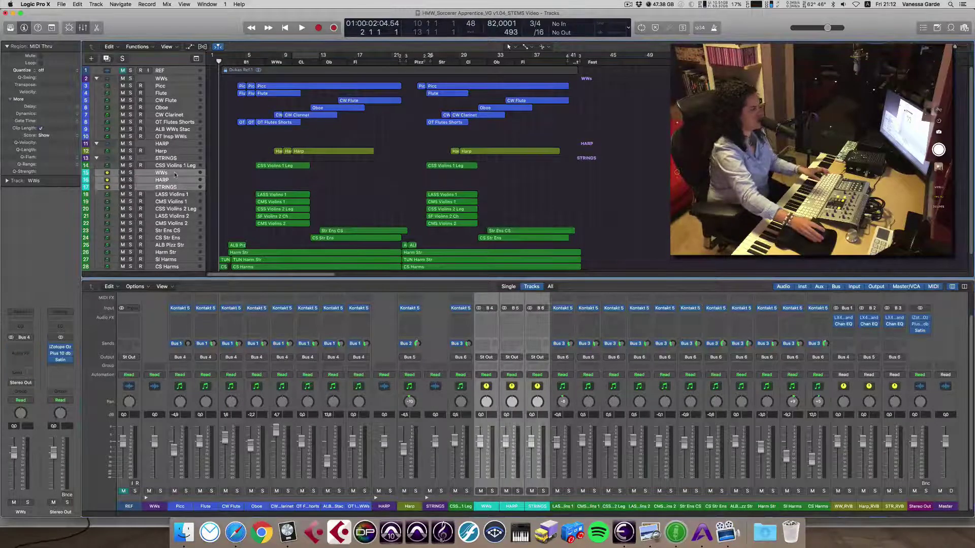
key("super+BackSpace")
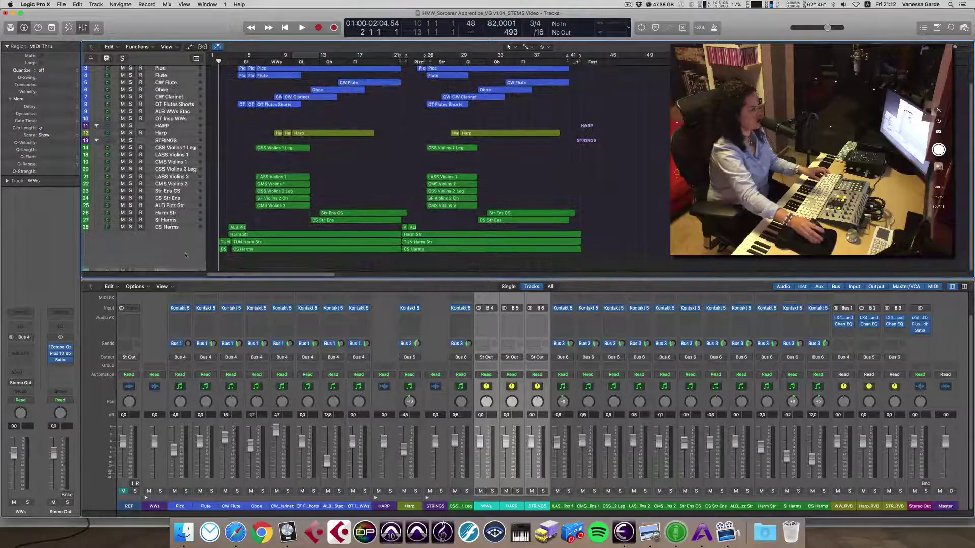
left_click_drag(186, 255, 188, 252)
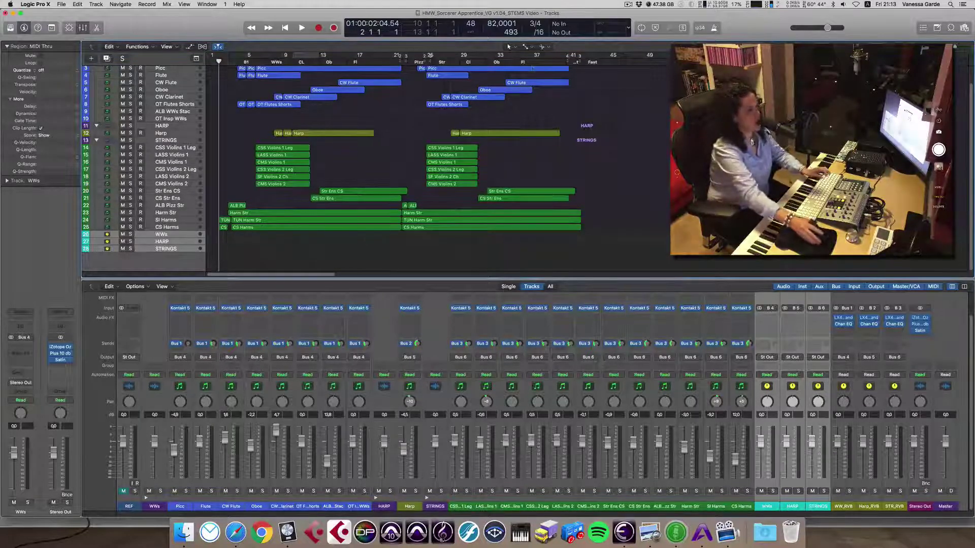
- With the Pencil tool, draw a blank region on the WWs track spanning the entire song
left_click(528, 47)
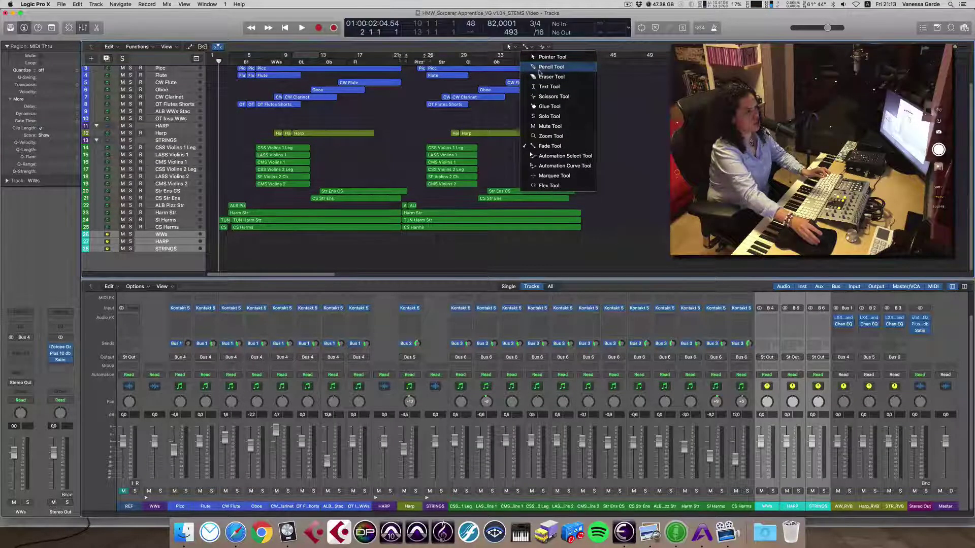
left_click(539, 68)
left_click_drag(223, 238, 589, 237)
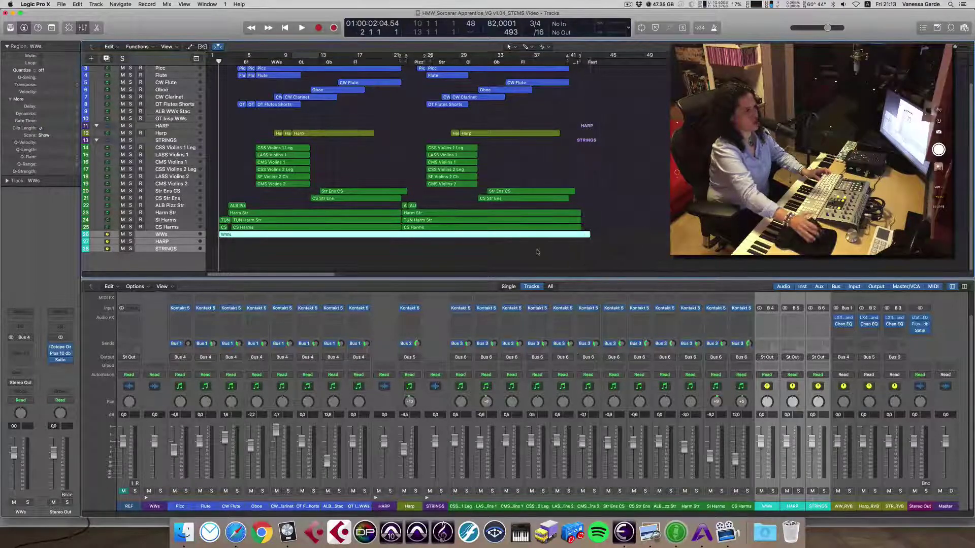
- Copy the WWs region onto the HARP and STRINGS tracks and name the copies by track name
left_click(537, 252)
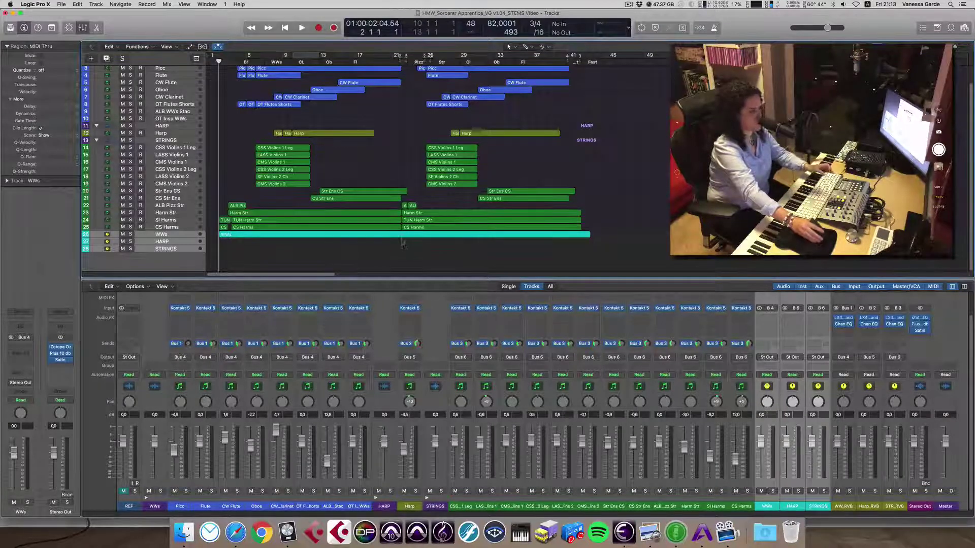
left_click_drag(402, 235, 403, 249)
left_click(358, 243, "shift")
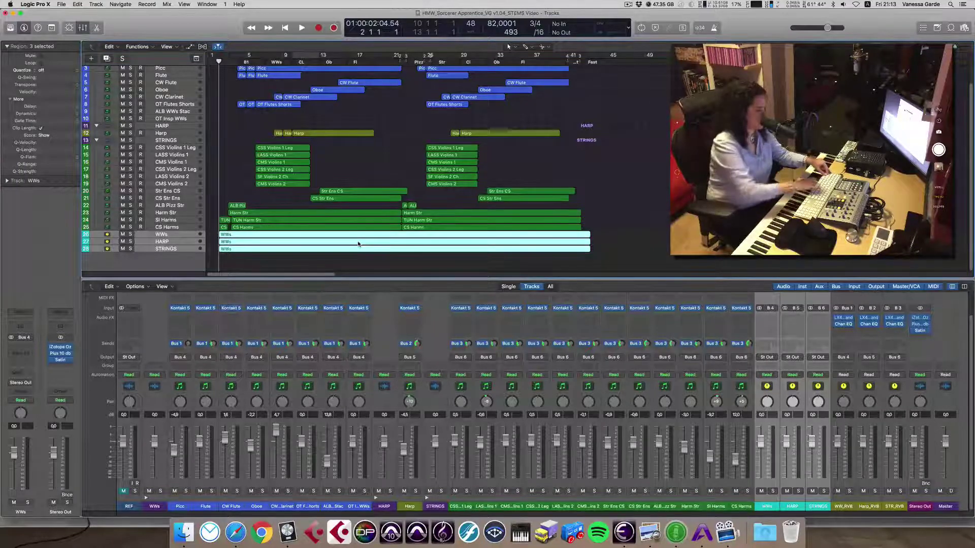
key("alt+shift+n")
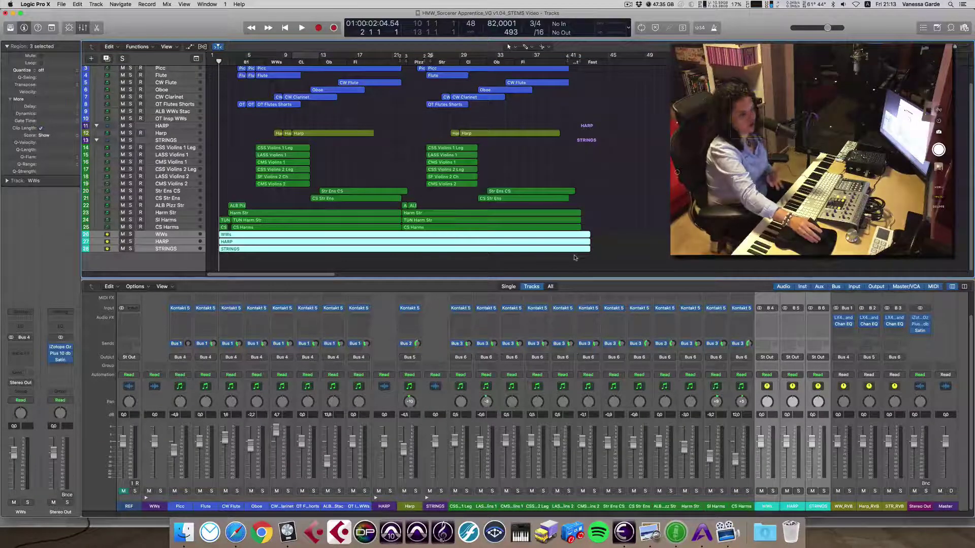
- Choose File > Export > 3 Regions as Audio Files
left_click(62, 4)
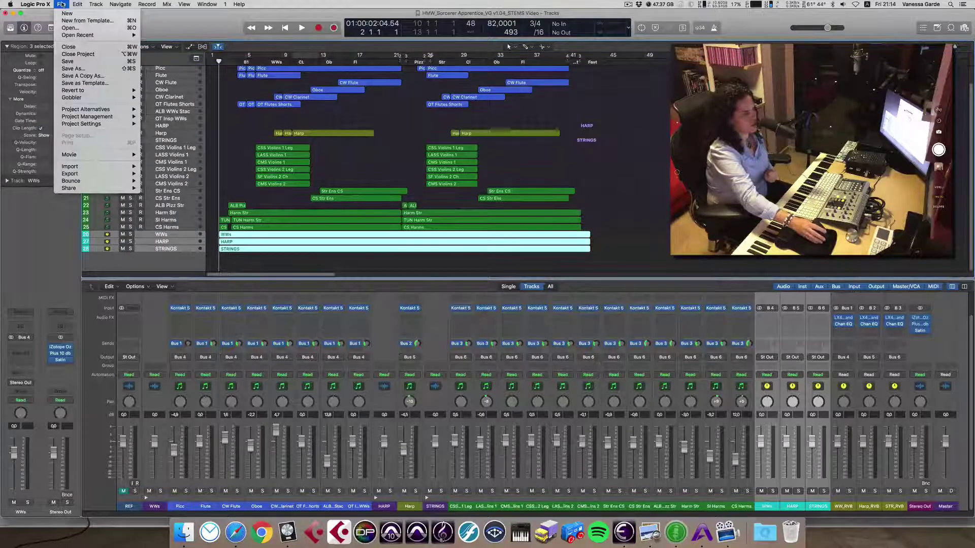
mouse_move(126, 175)
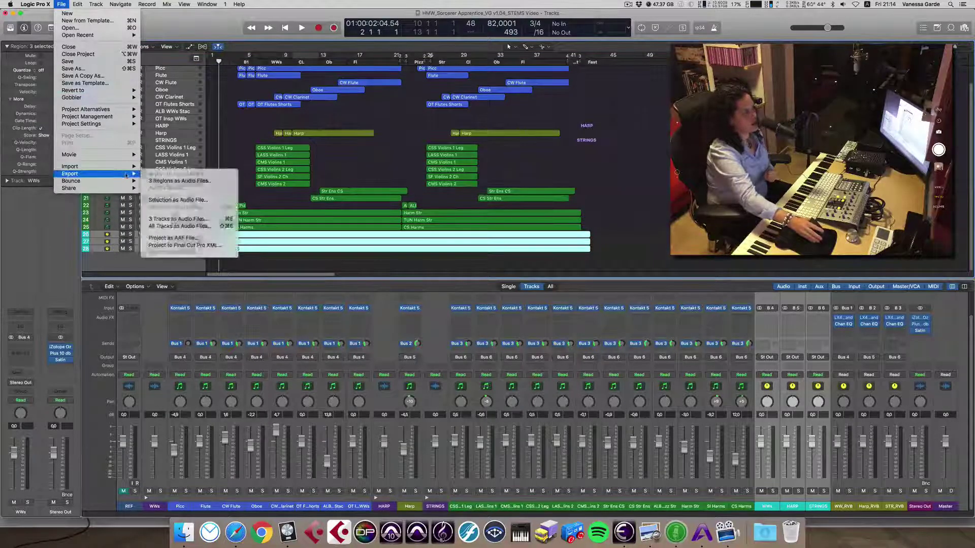
left_click(173, 181)
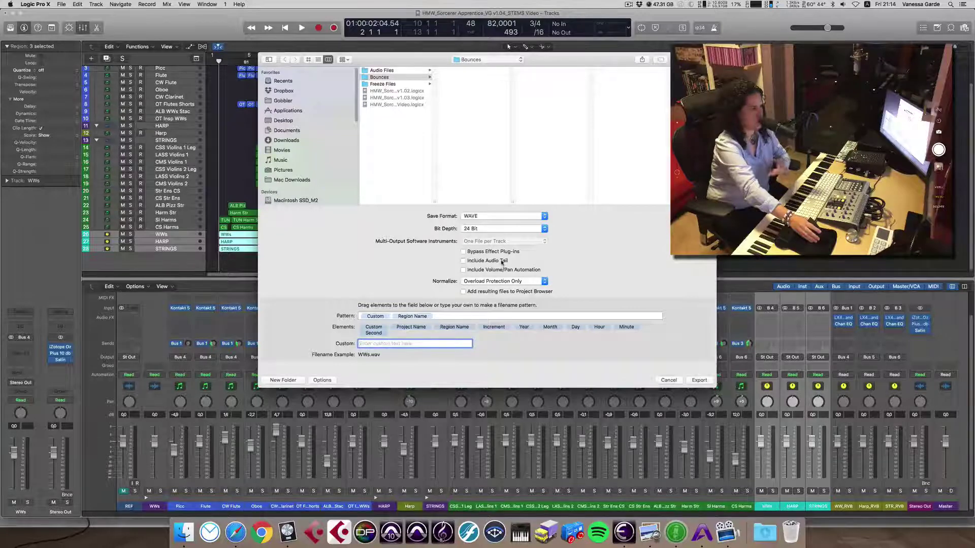
- Export the regions with audio tail included, normalization off and the DUKAS_ custom name prefix
left_click(500, 261)
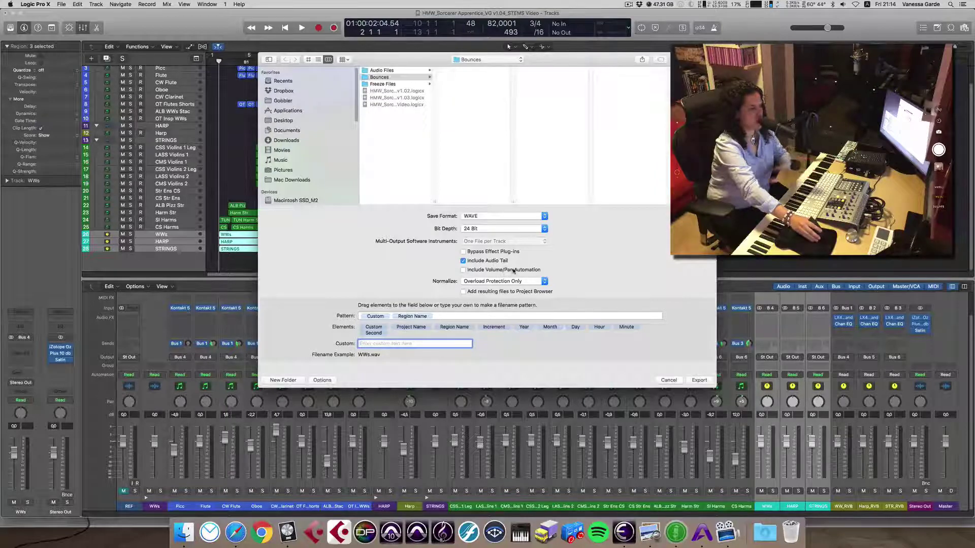
left_click(515, 281)
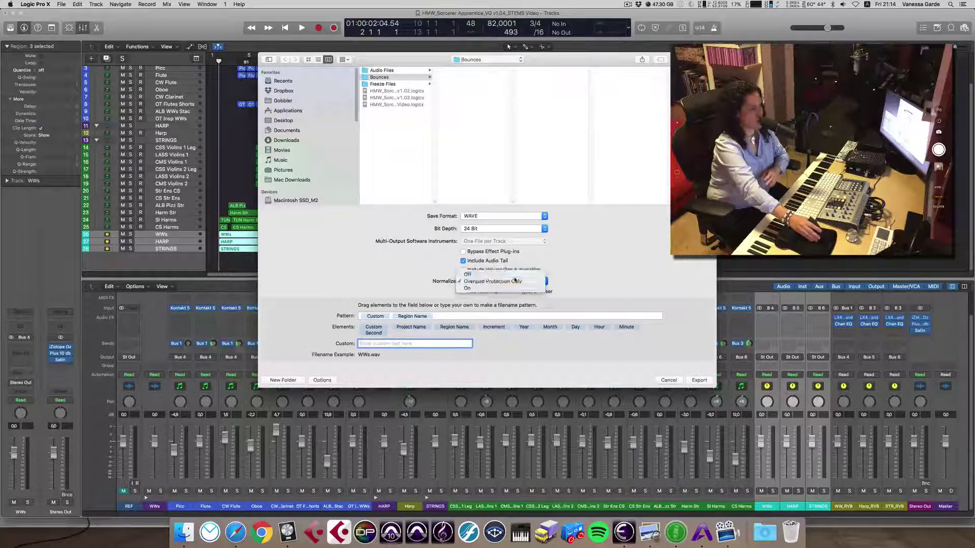
left_click(518, 274)
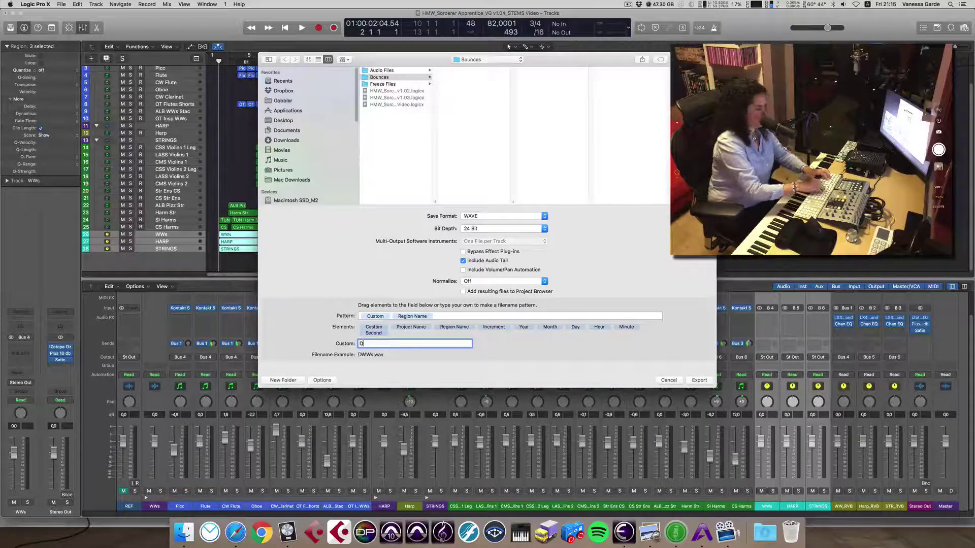
type("UKAS_")
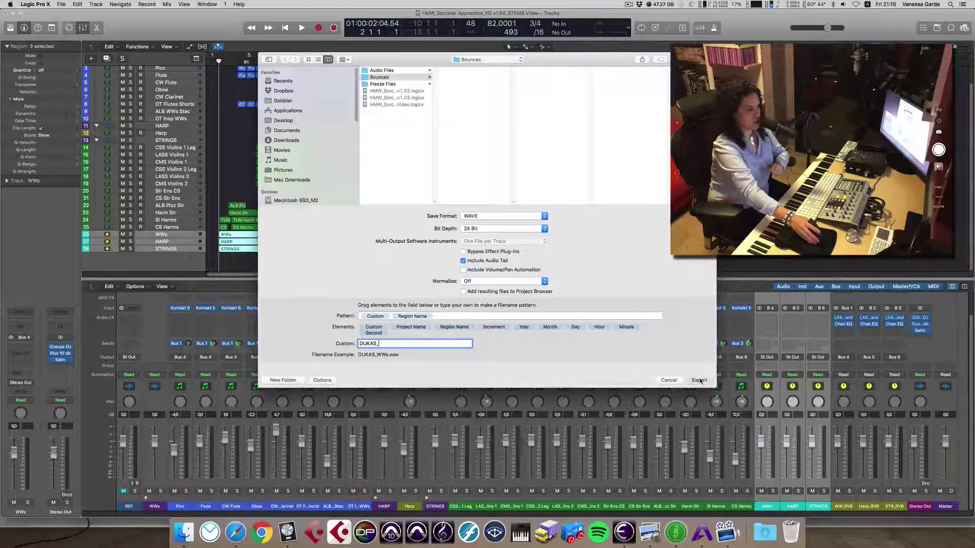
left_click(699, 381)
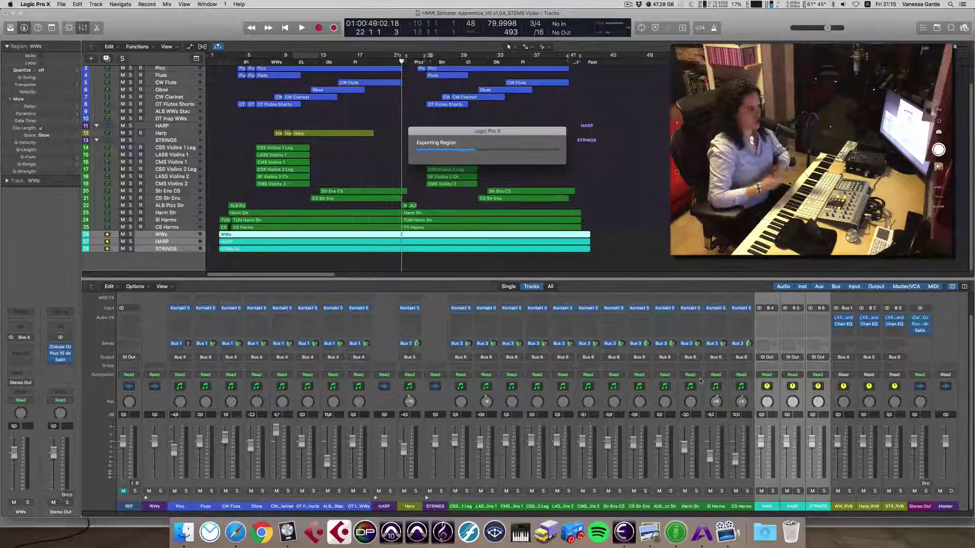
- Switch to Finder and move the Bounces window with the DUKAS_ WAV files to the upper right
key("super+Tab")
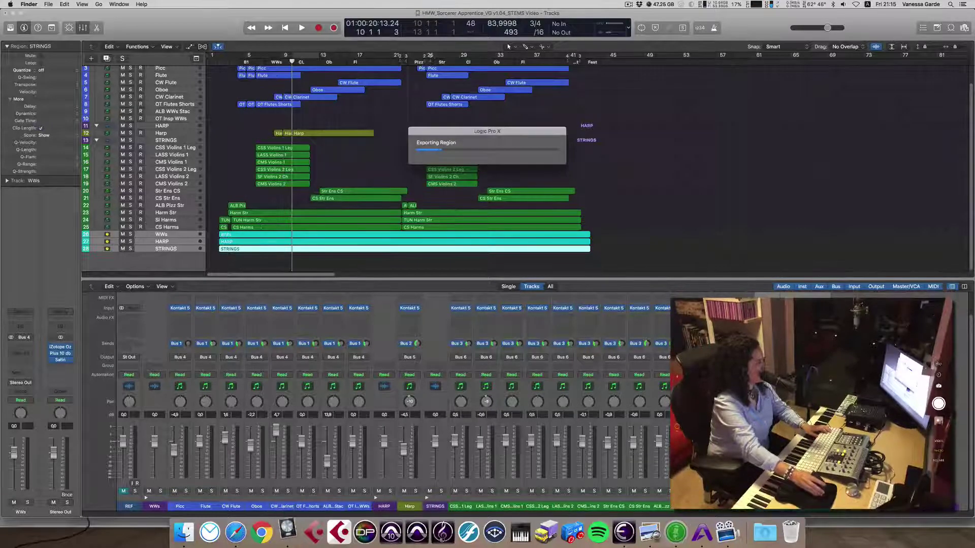
left_click_drag(138, 144, 821, 62)
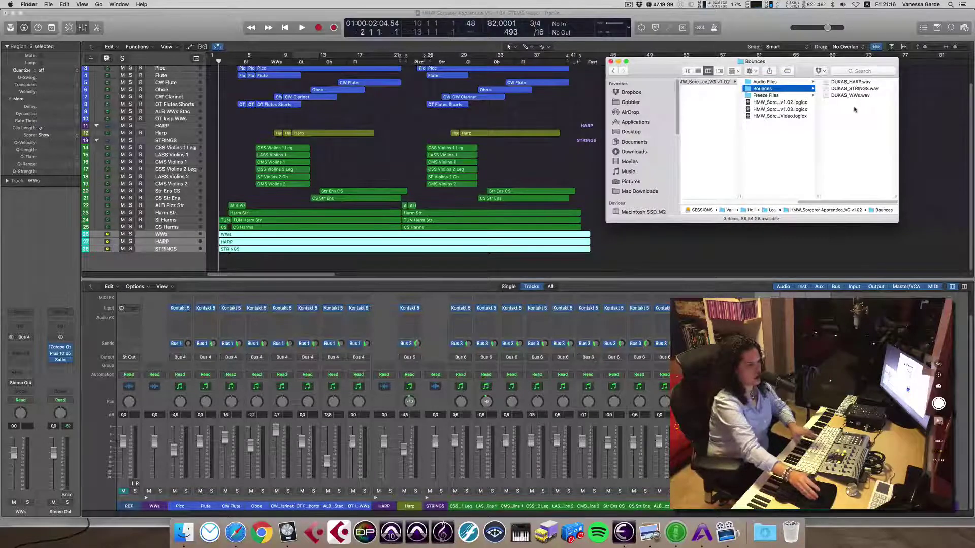
left_click(850, 81)
key("space")
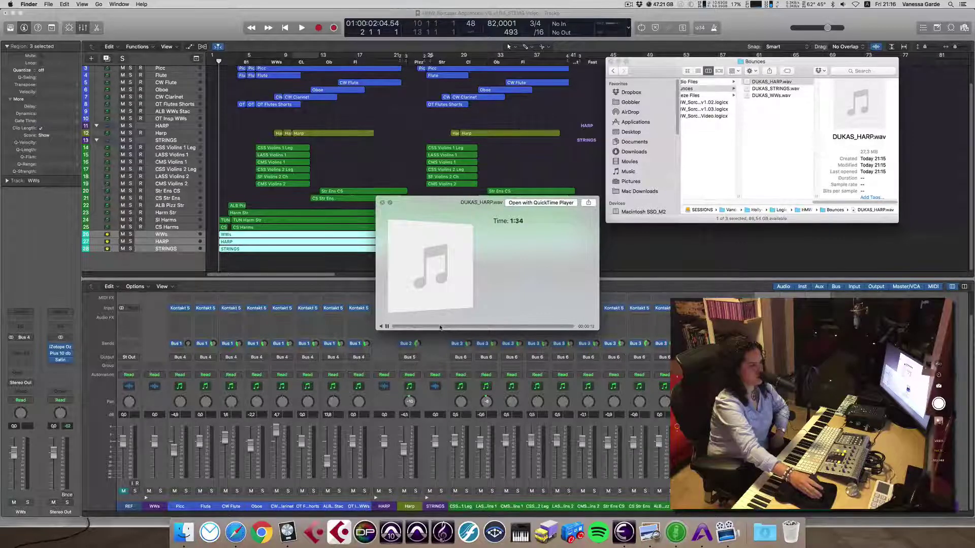
left_click(439, 327)
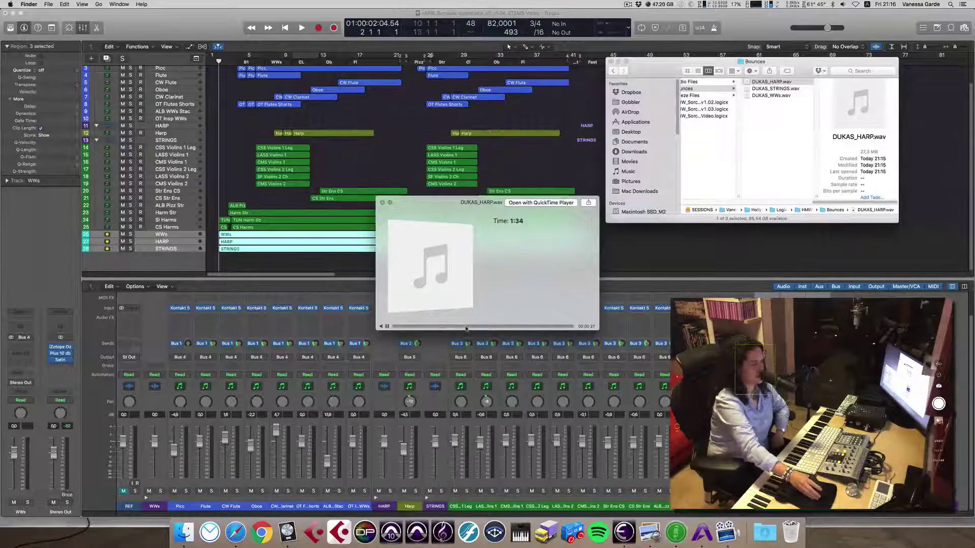
left_click(476, 327)
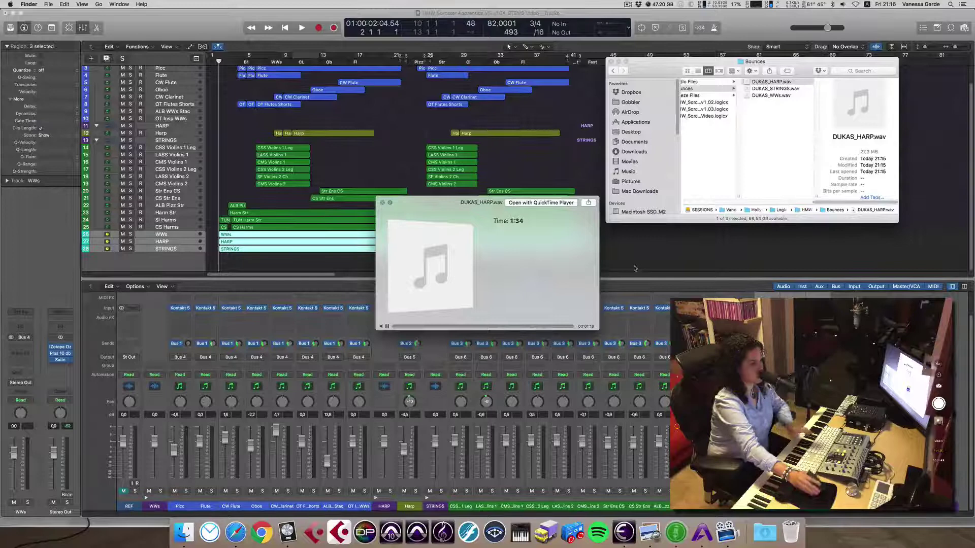
key("space")
key("Down")
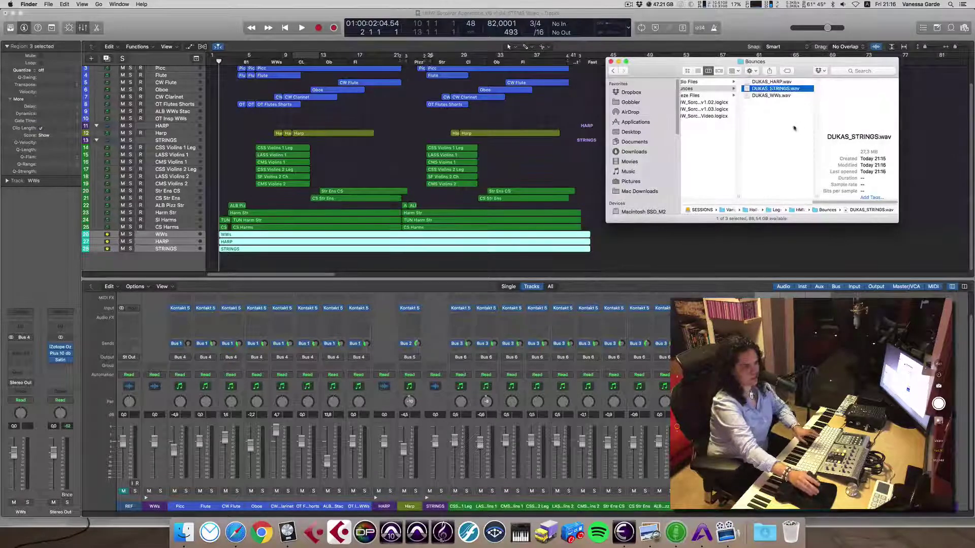
key("space")
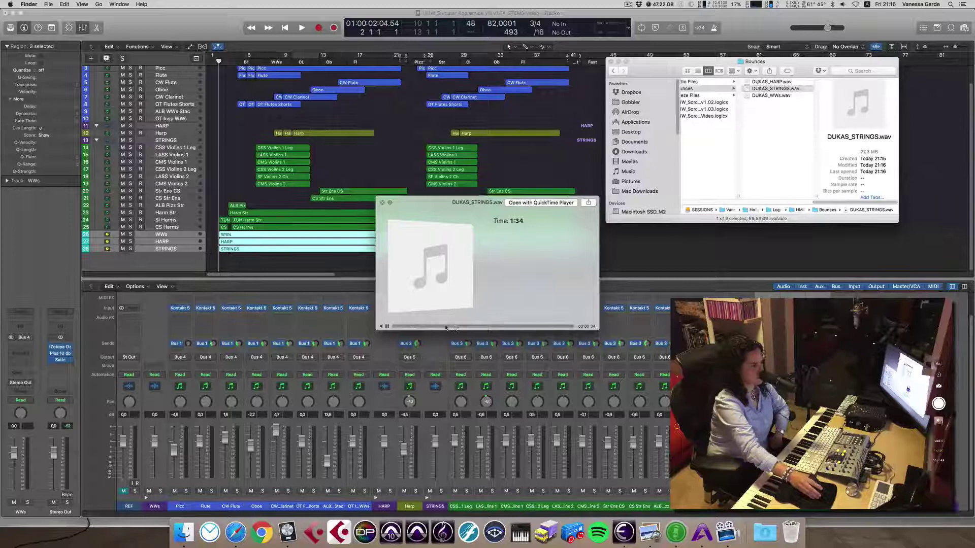
left_click_drag(486, 327, 516, 327)
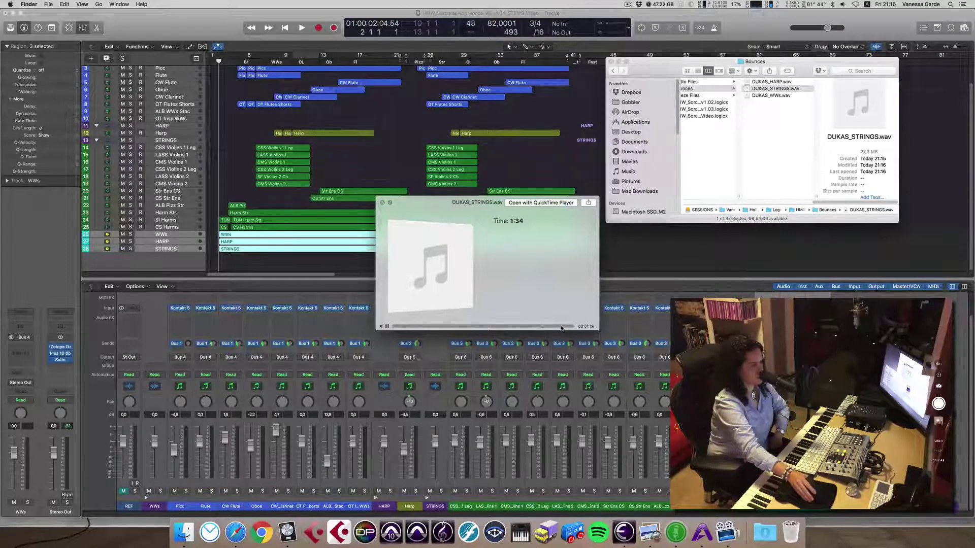
left_click(500, 326)
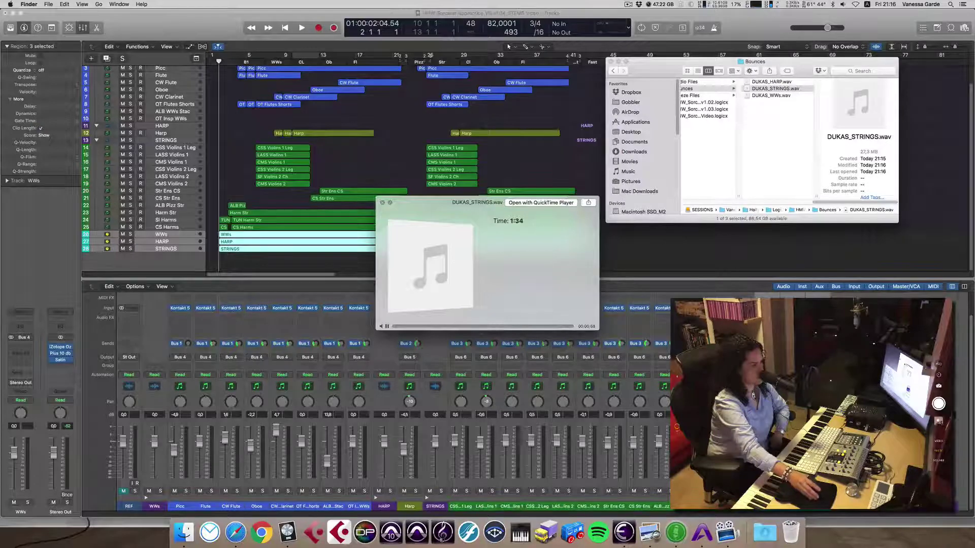
key("space")
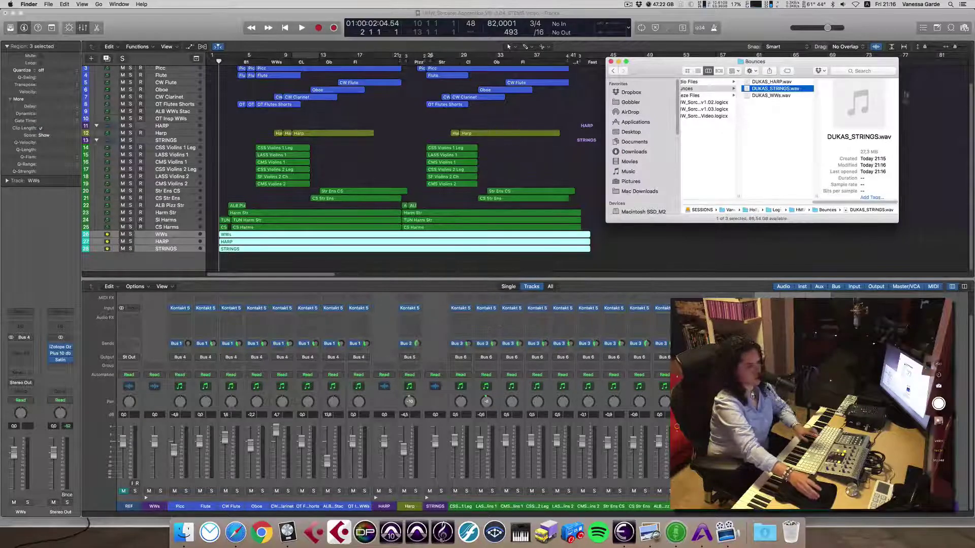
left_click(779, 96)
key("space")
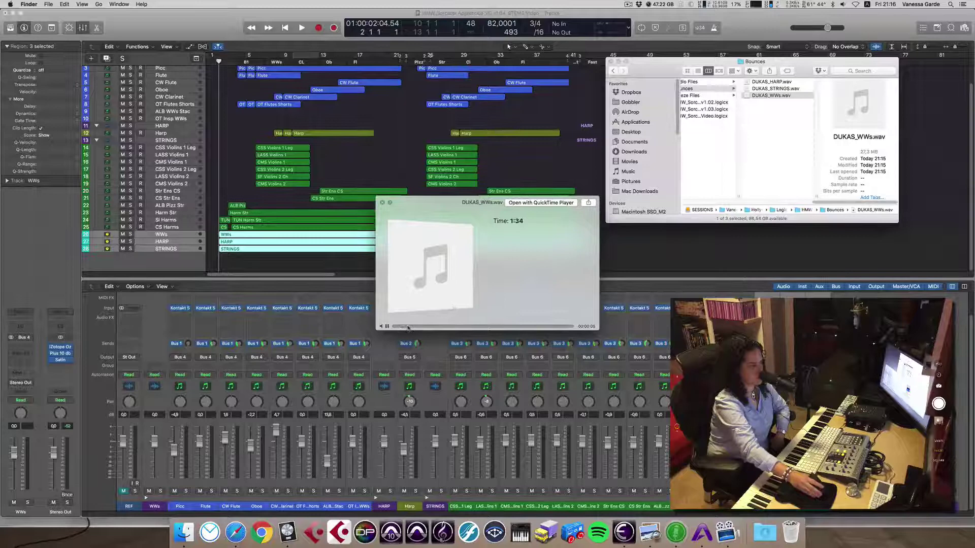
left_click(421, 326)
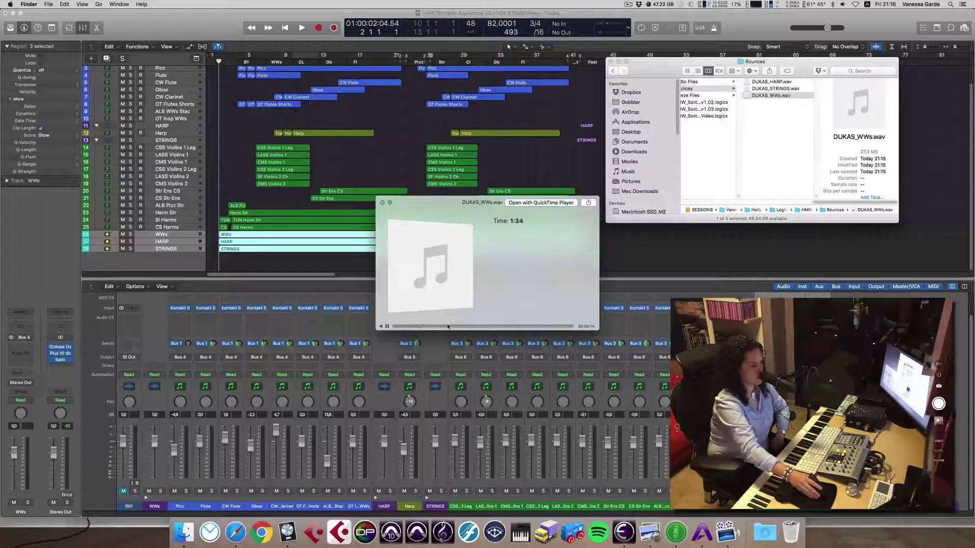
left_click(506, 326)
left_click(540, 326)
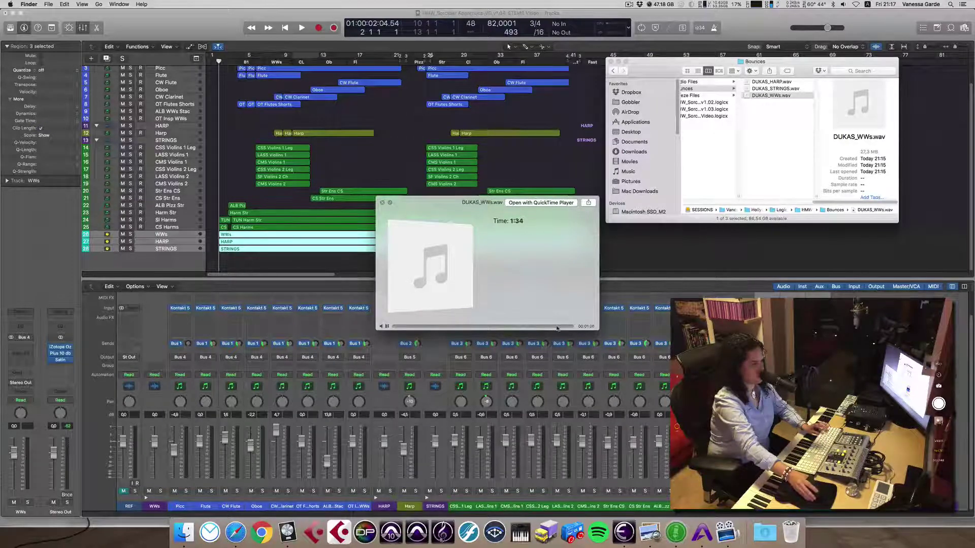
key("space")
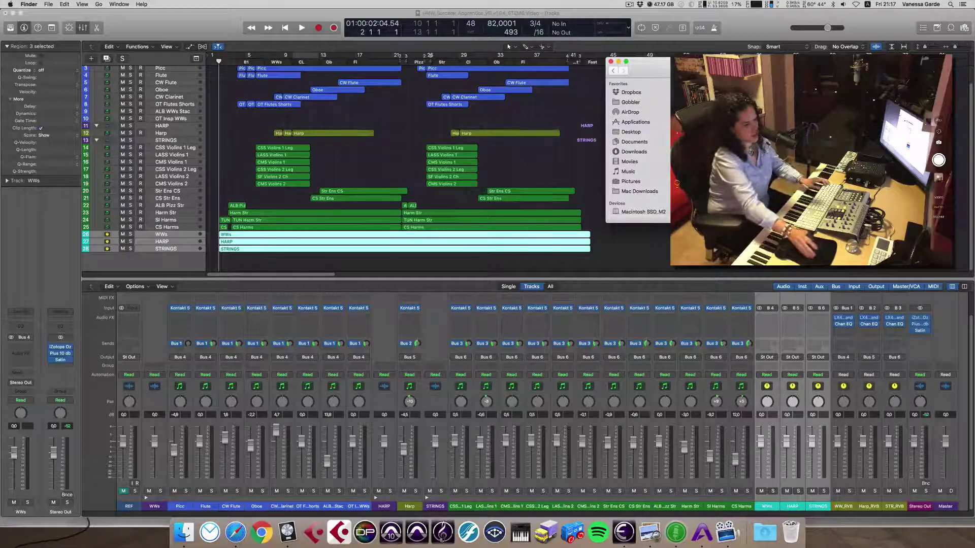
- Click the Logic mixer to bring the Dukas stems project back to the front
left_click(927, 506)
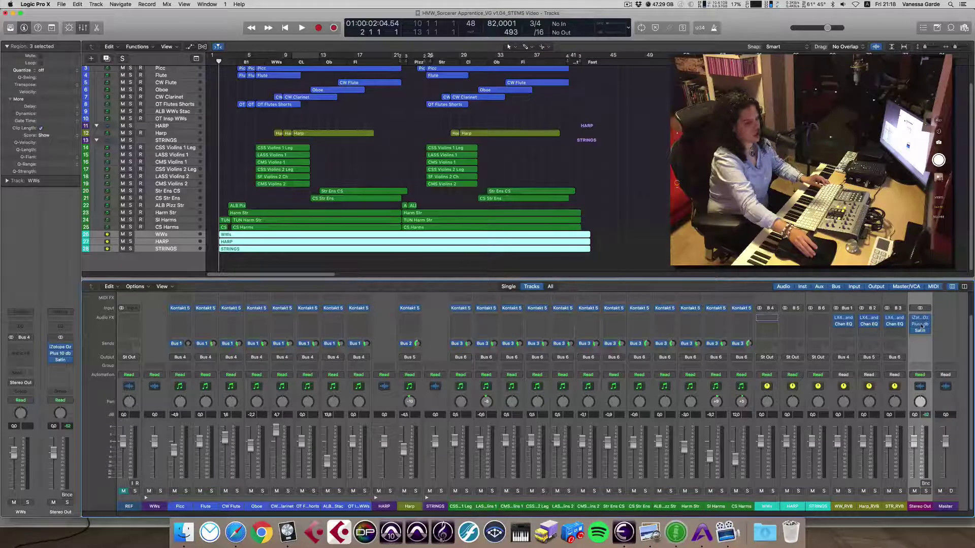
- Move iZotope Ozone, Plus 10 db and Satin from Stereo Out onto WWs, then copy that chain to another aux
left_click_drag(919, 317, 766, 318)
left_click_drag(858, 325, 767, 324)
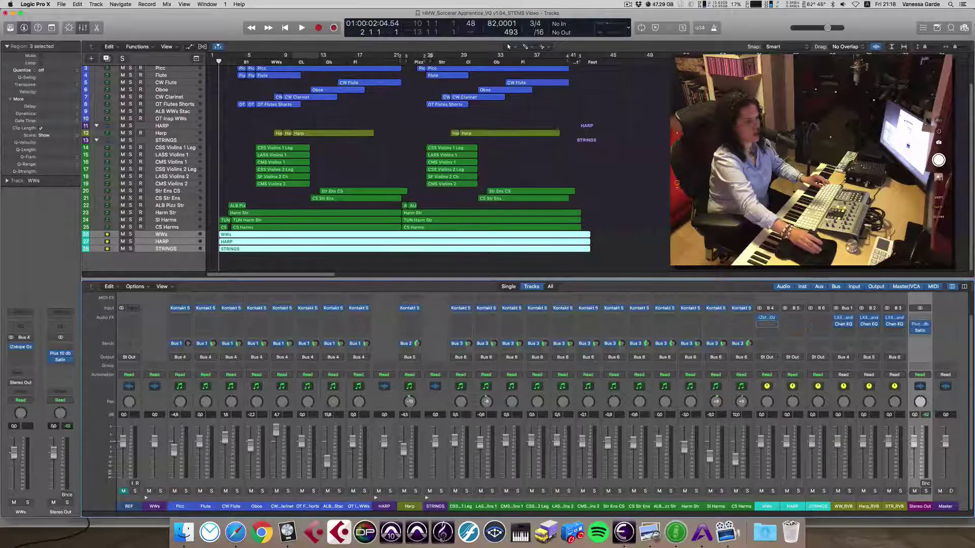
left_click_drag(920, 333, 771, 321)
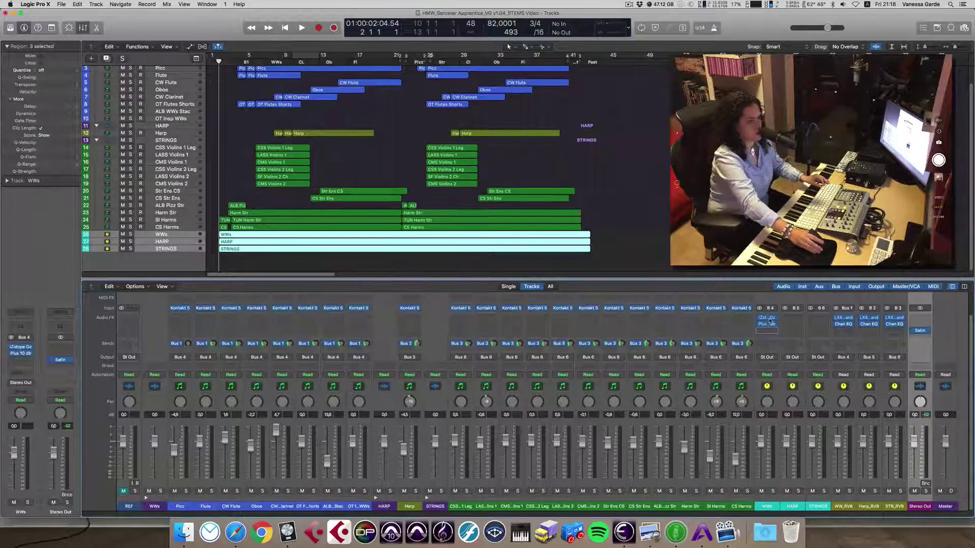
left_click_drag(769, 320, 770, 320)
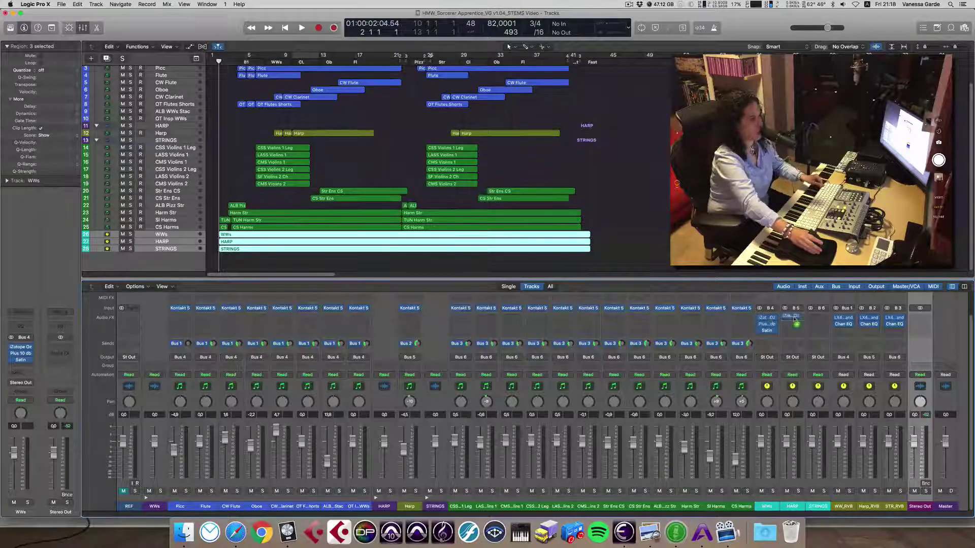
left_click_drag(794, 320, 814, 318)
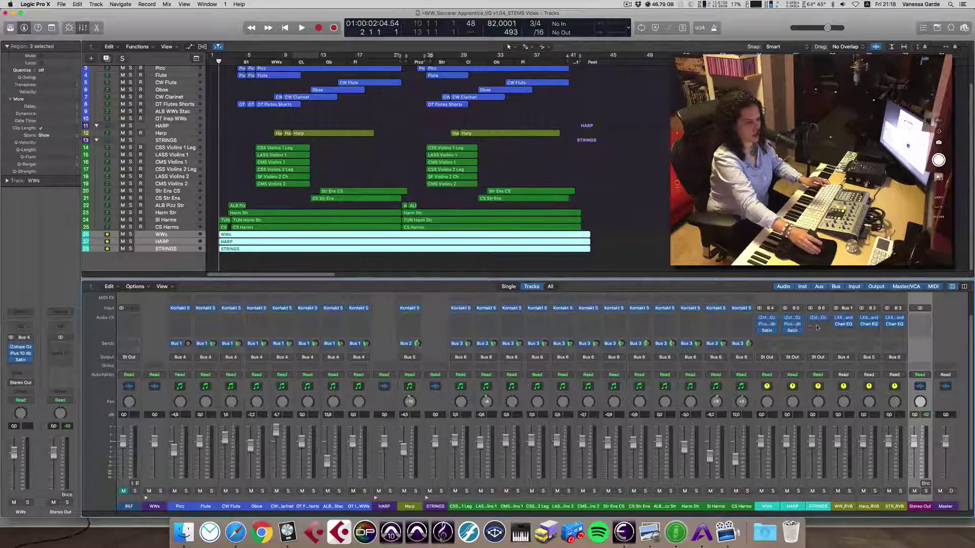